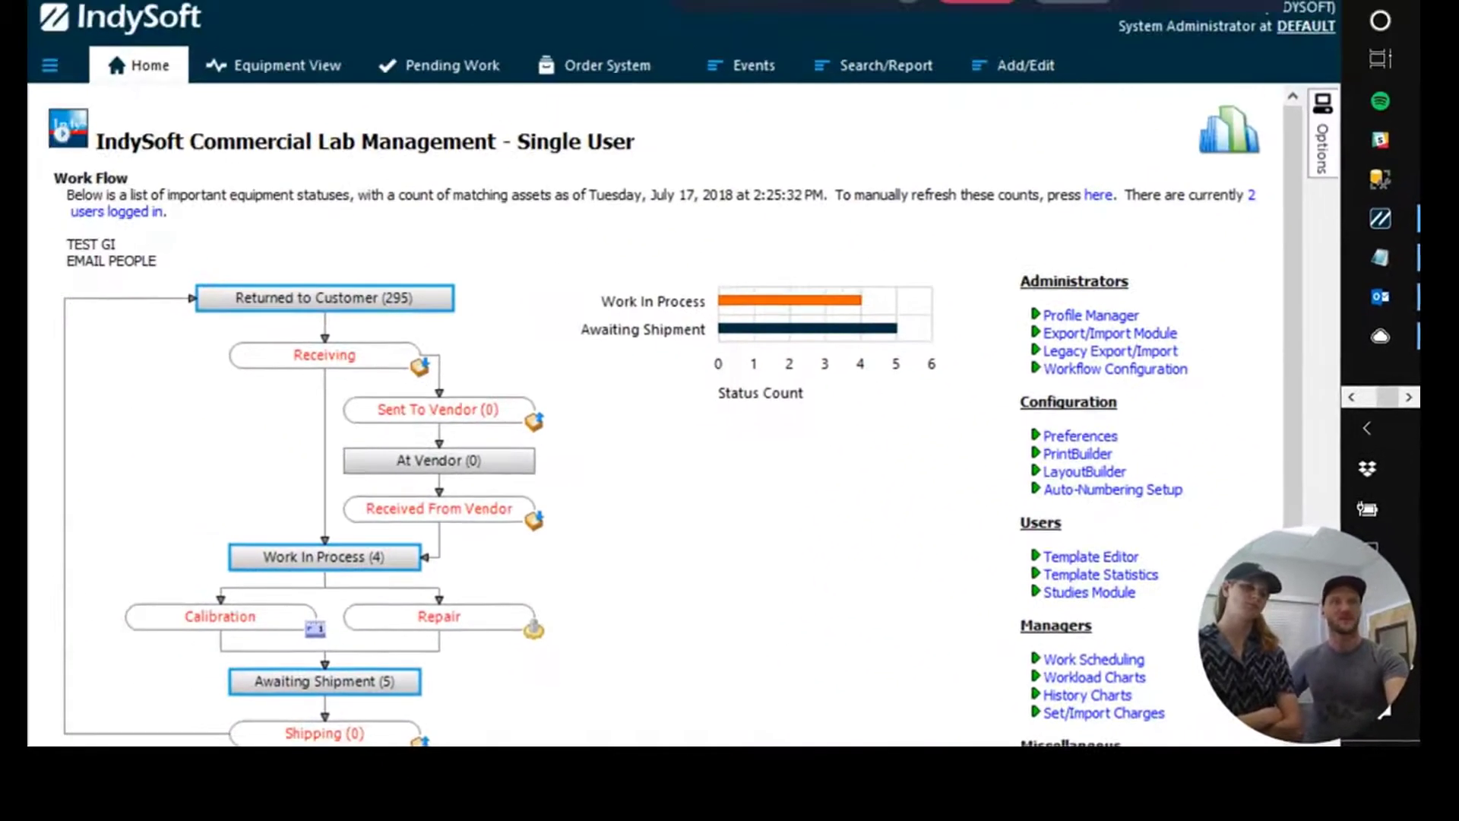
Open Edit User/Location Settings at the E-Mail Settings page showing Extended MAPI and smtp.gmail.com port 25.
left_click(48, 66)
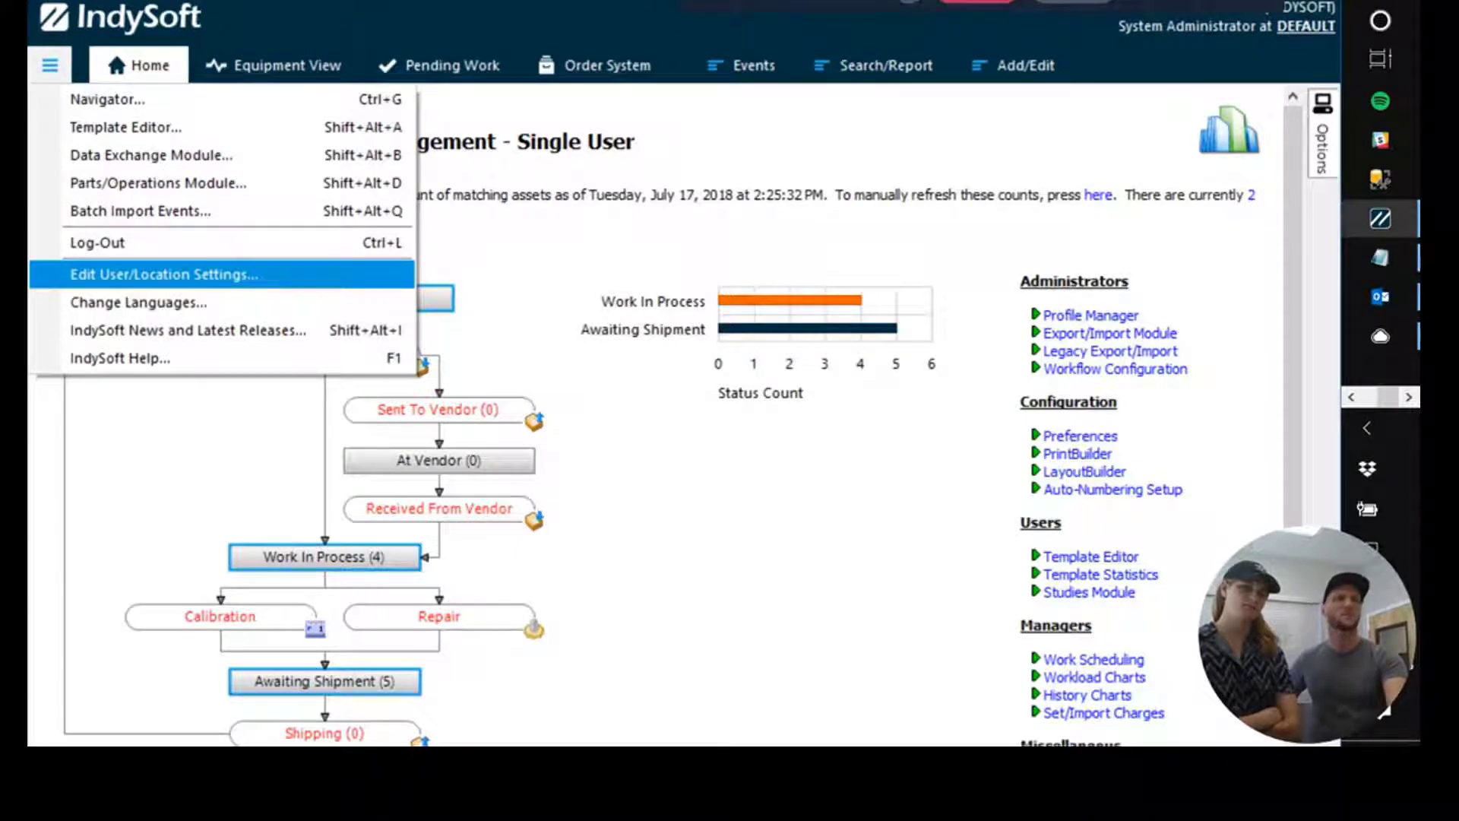
left_click(164, 274)
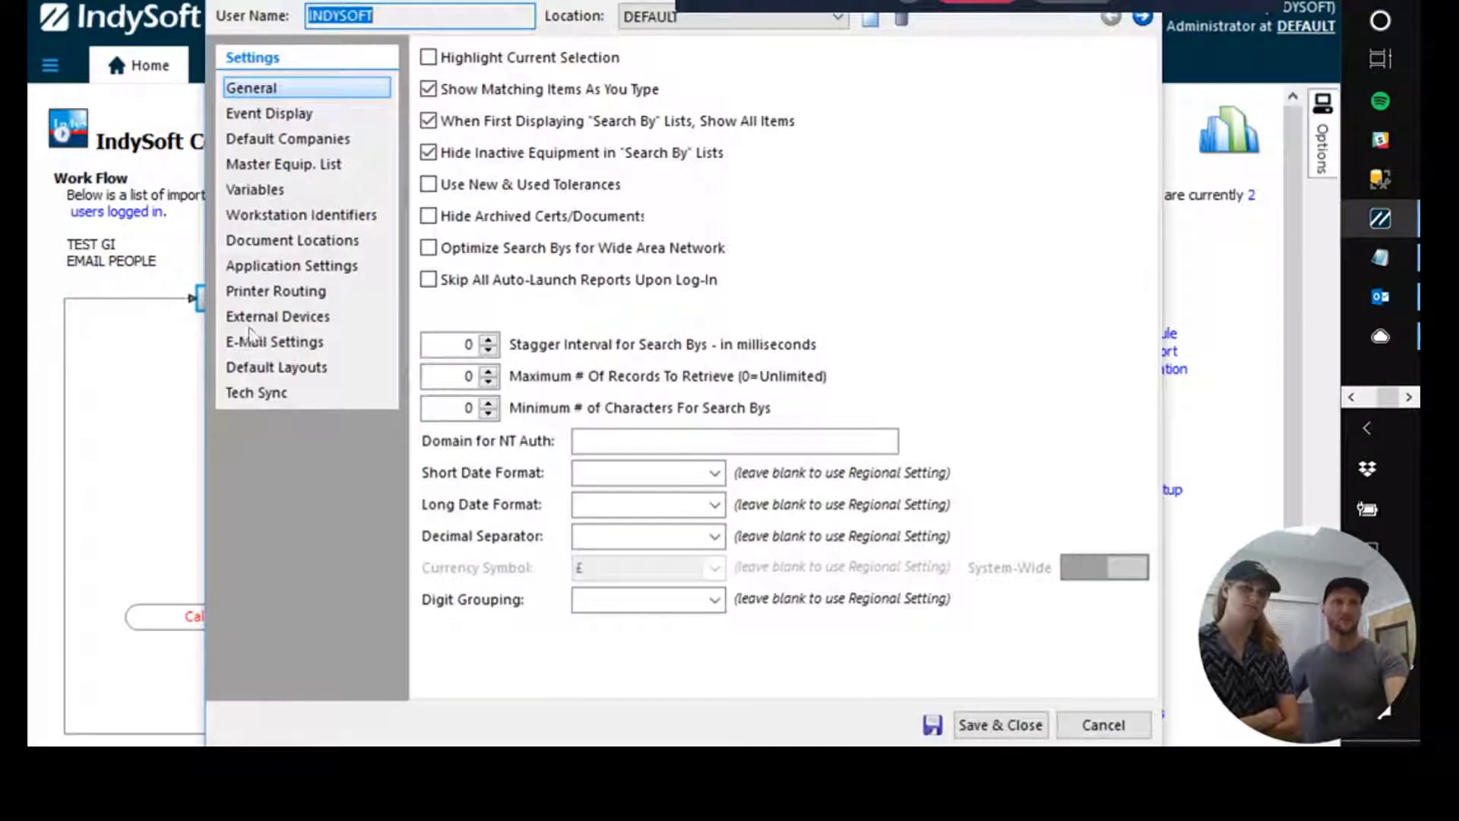
left_click(275, 342)
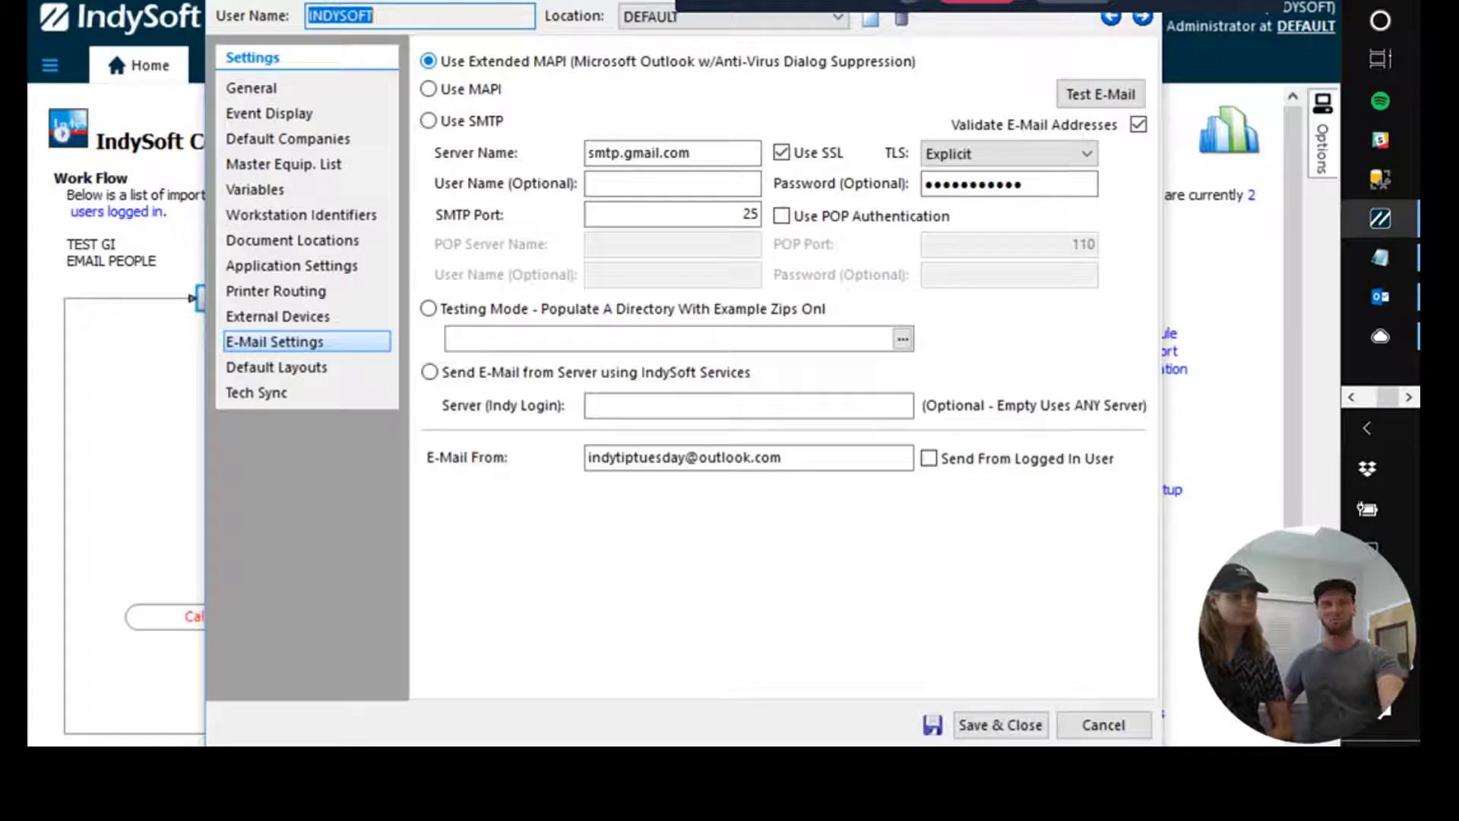
Send a test e-mail to a staff address, triggering the missing Easy MAPI COM Server error.
left_click(1102, 94)
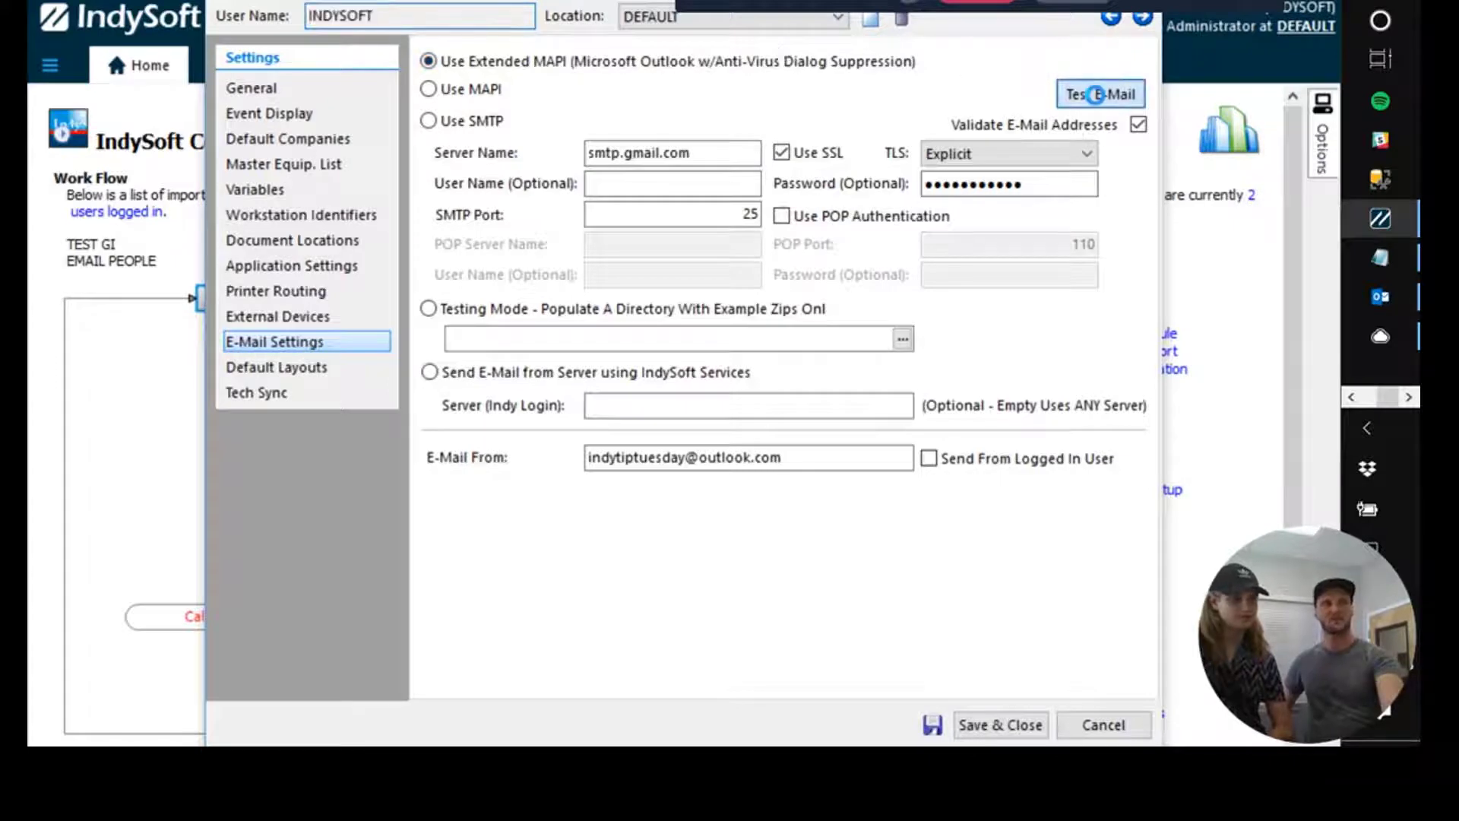
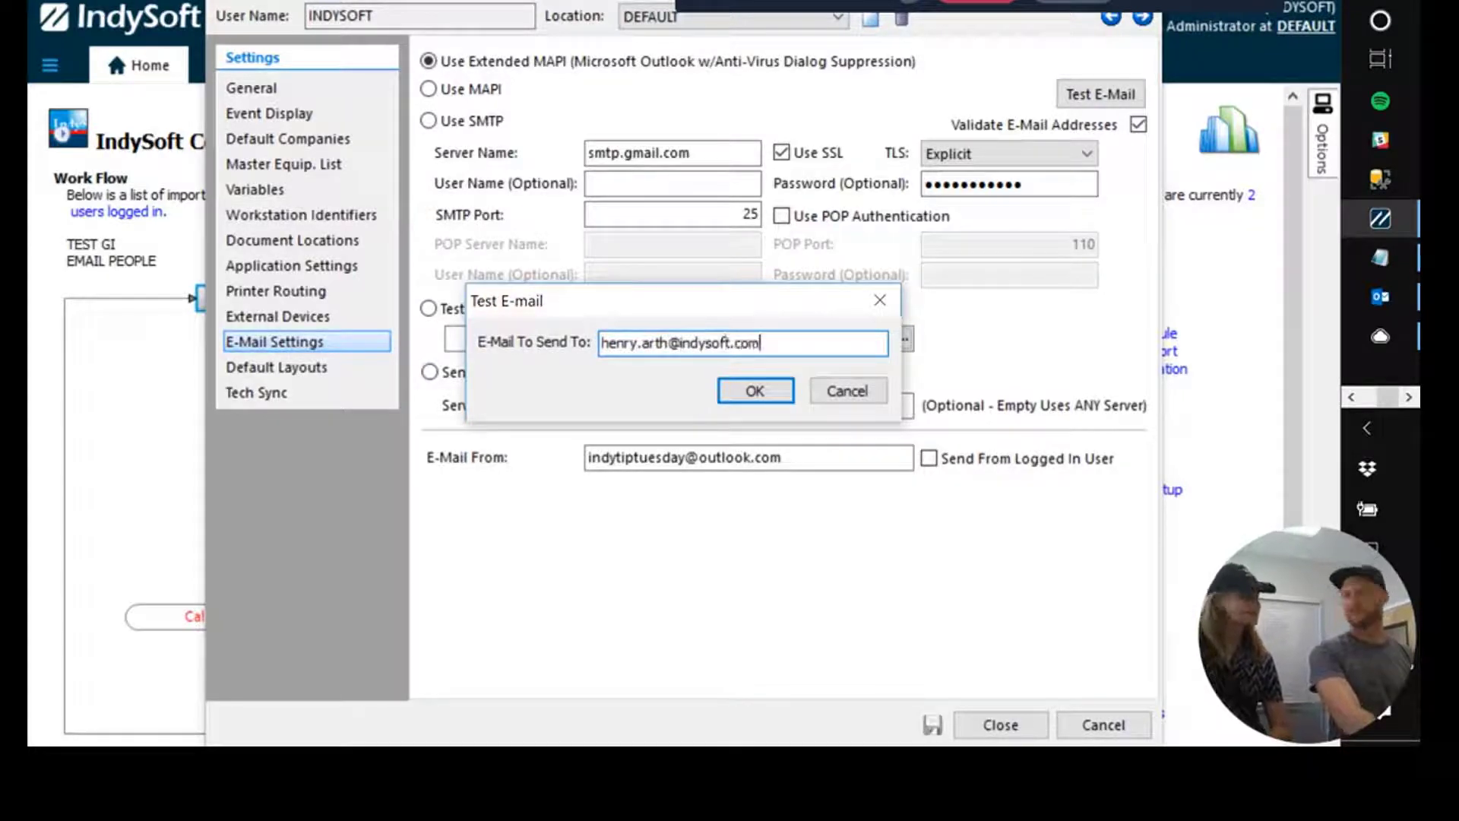
key("Return")
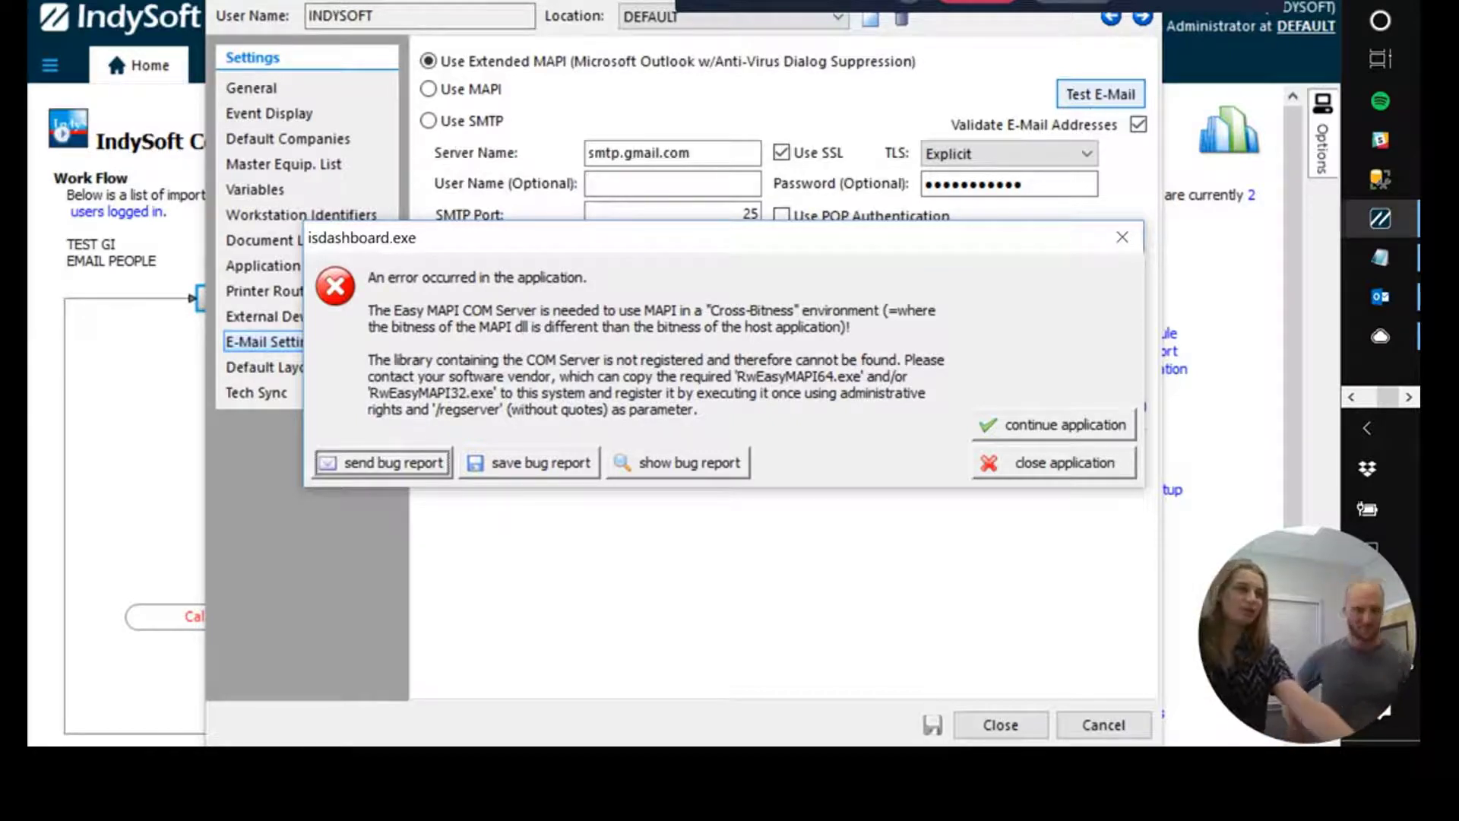
left_click(1056, 424)
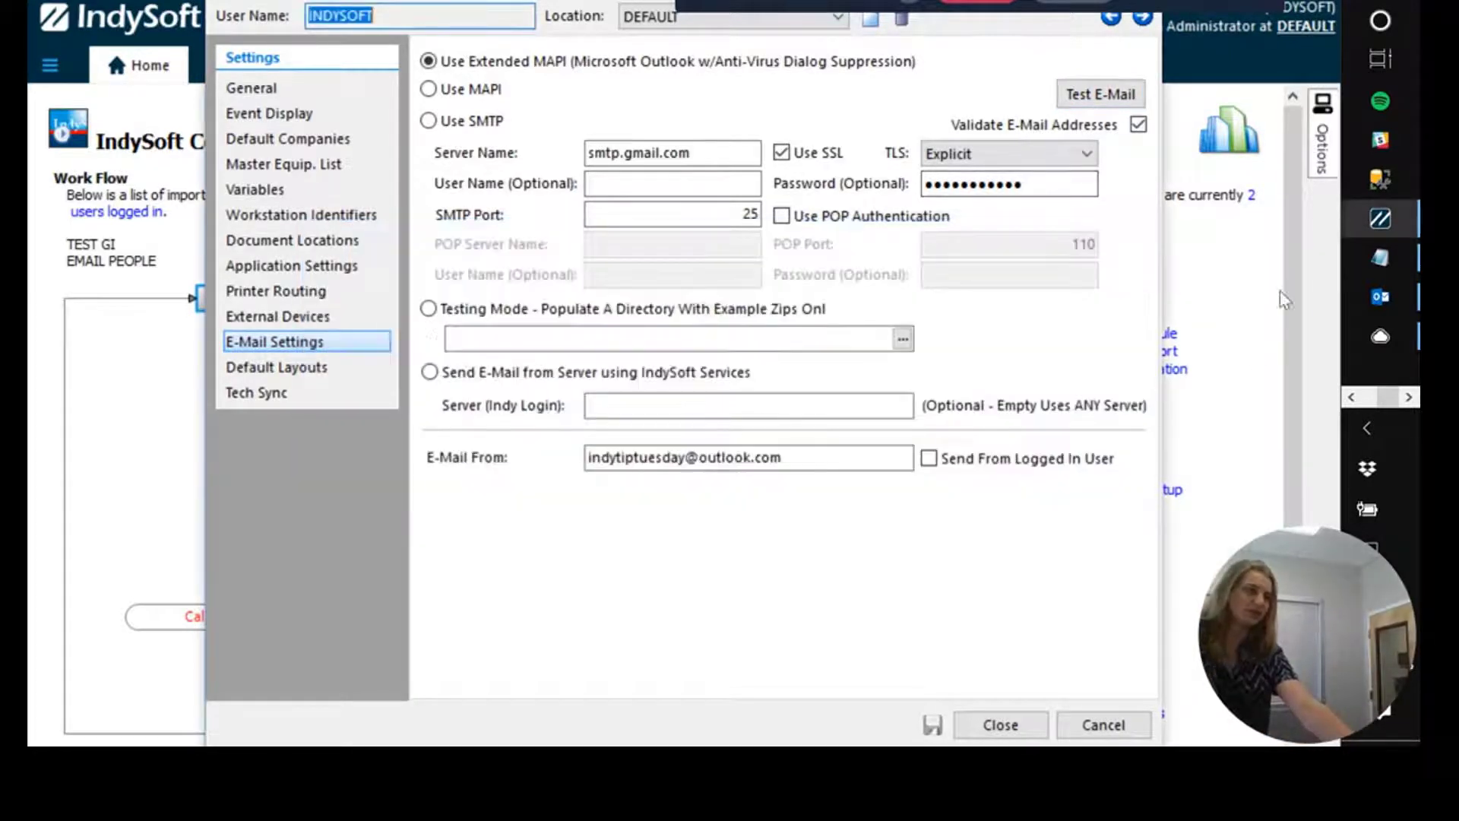
left_click(1381, 296)
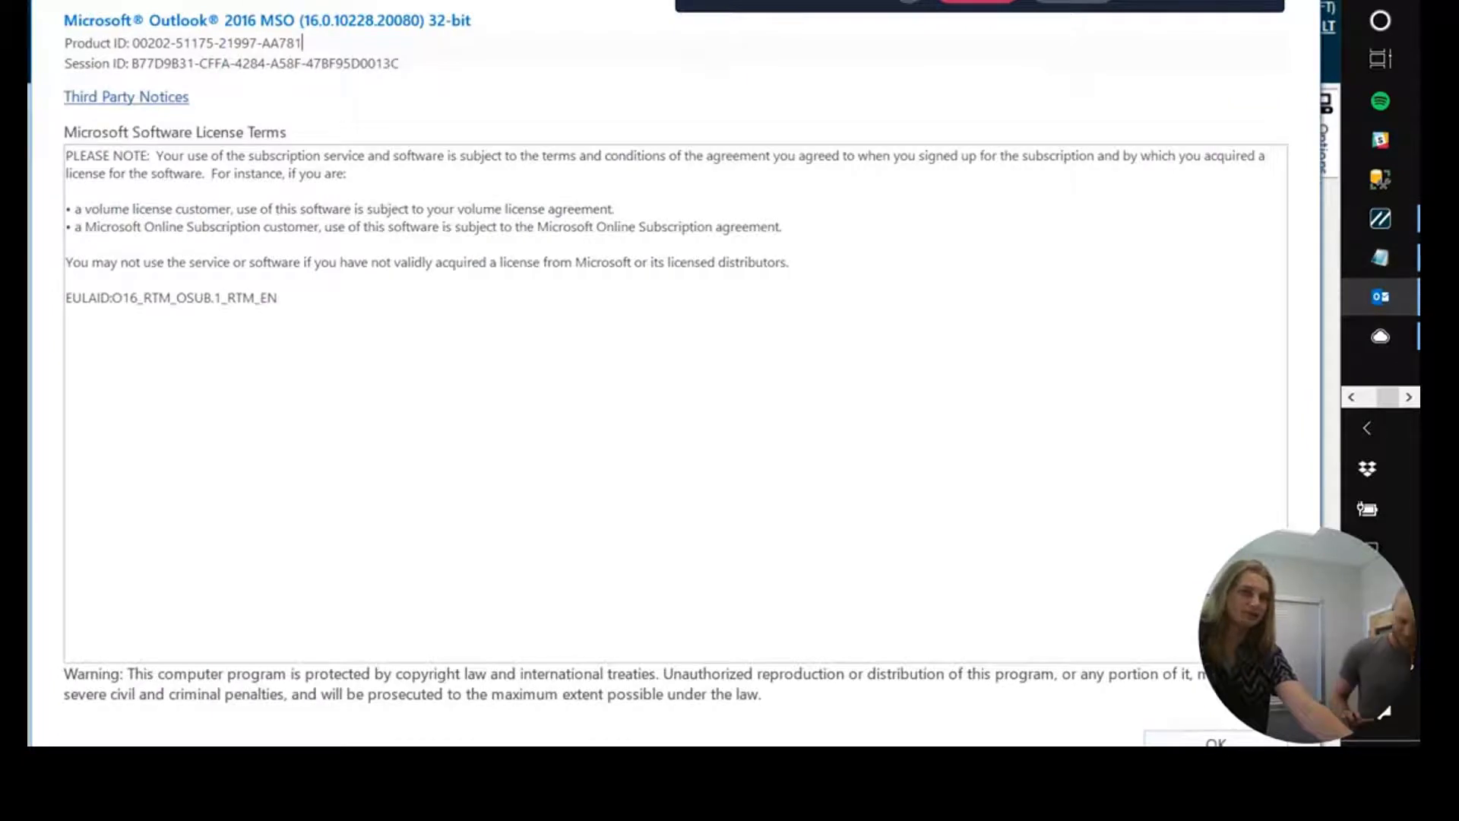
left_click_drag(537, 6, 545, 25)
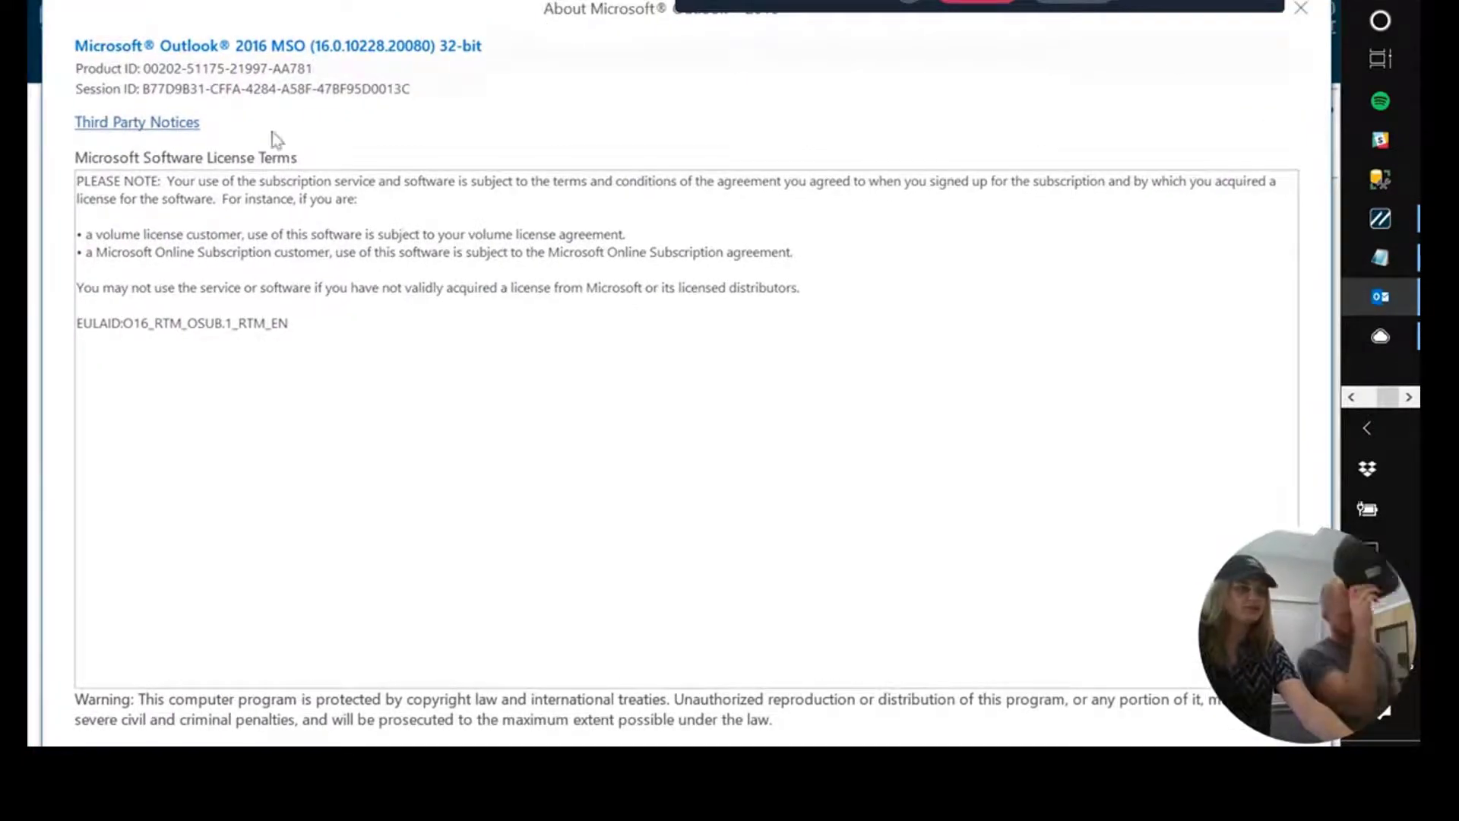
left_click_drag(427, 10, 452, 79)
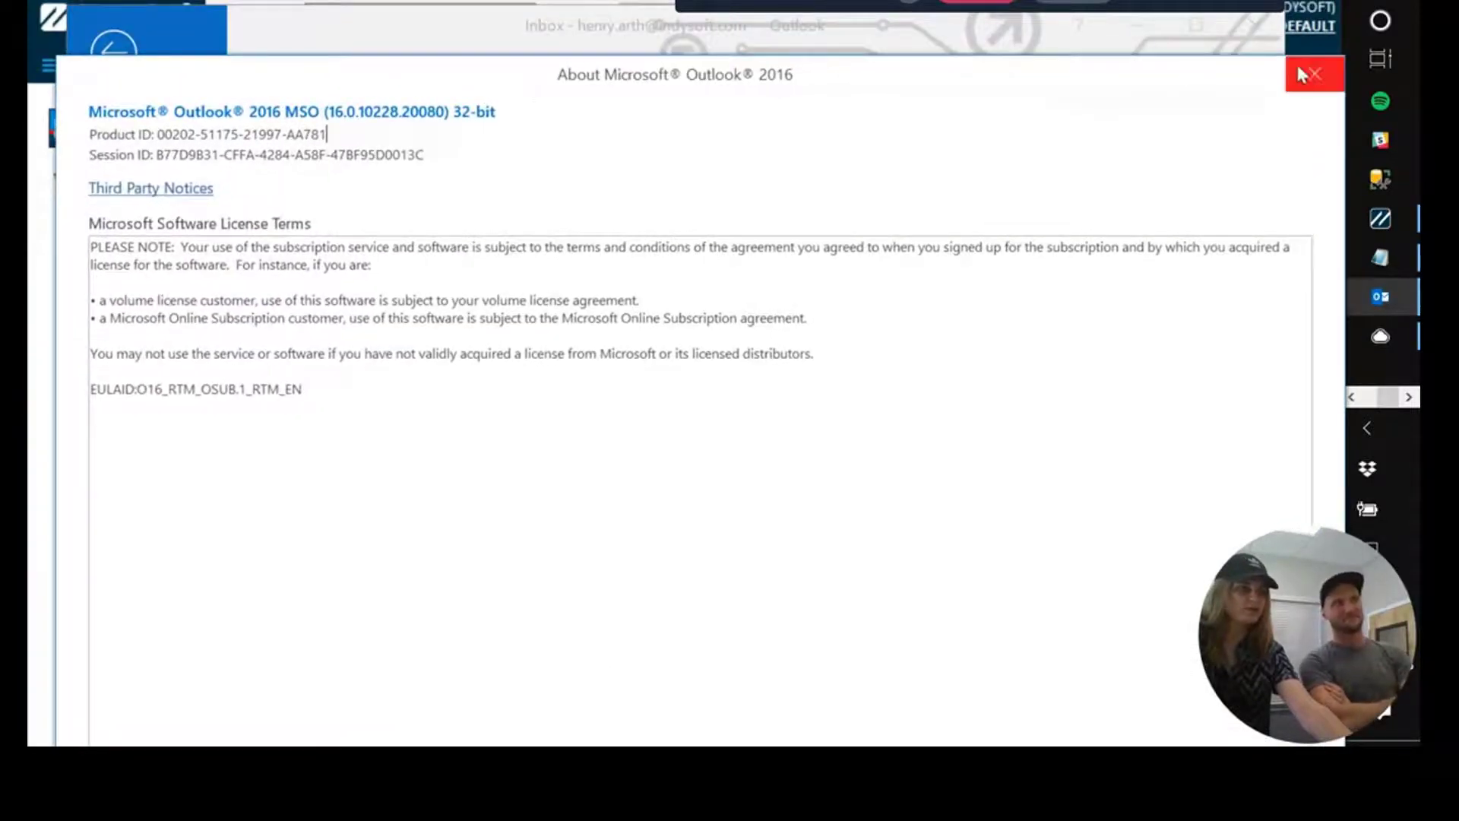
left_click(1301, 73)
left_click(110, 54)
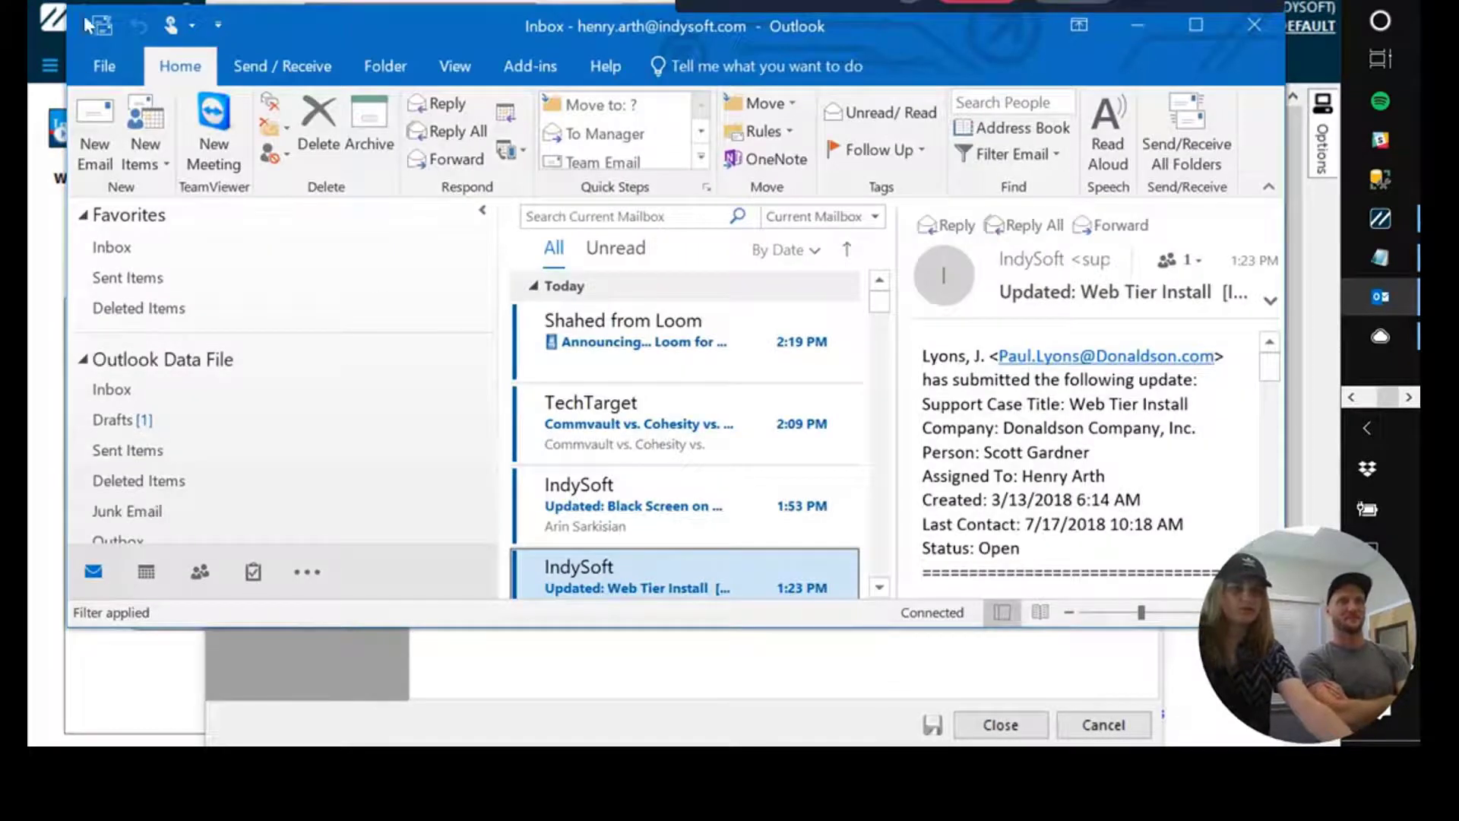
left_click(104, 66)
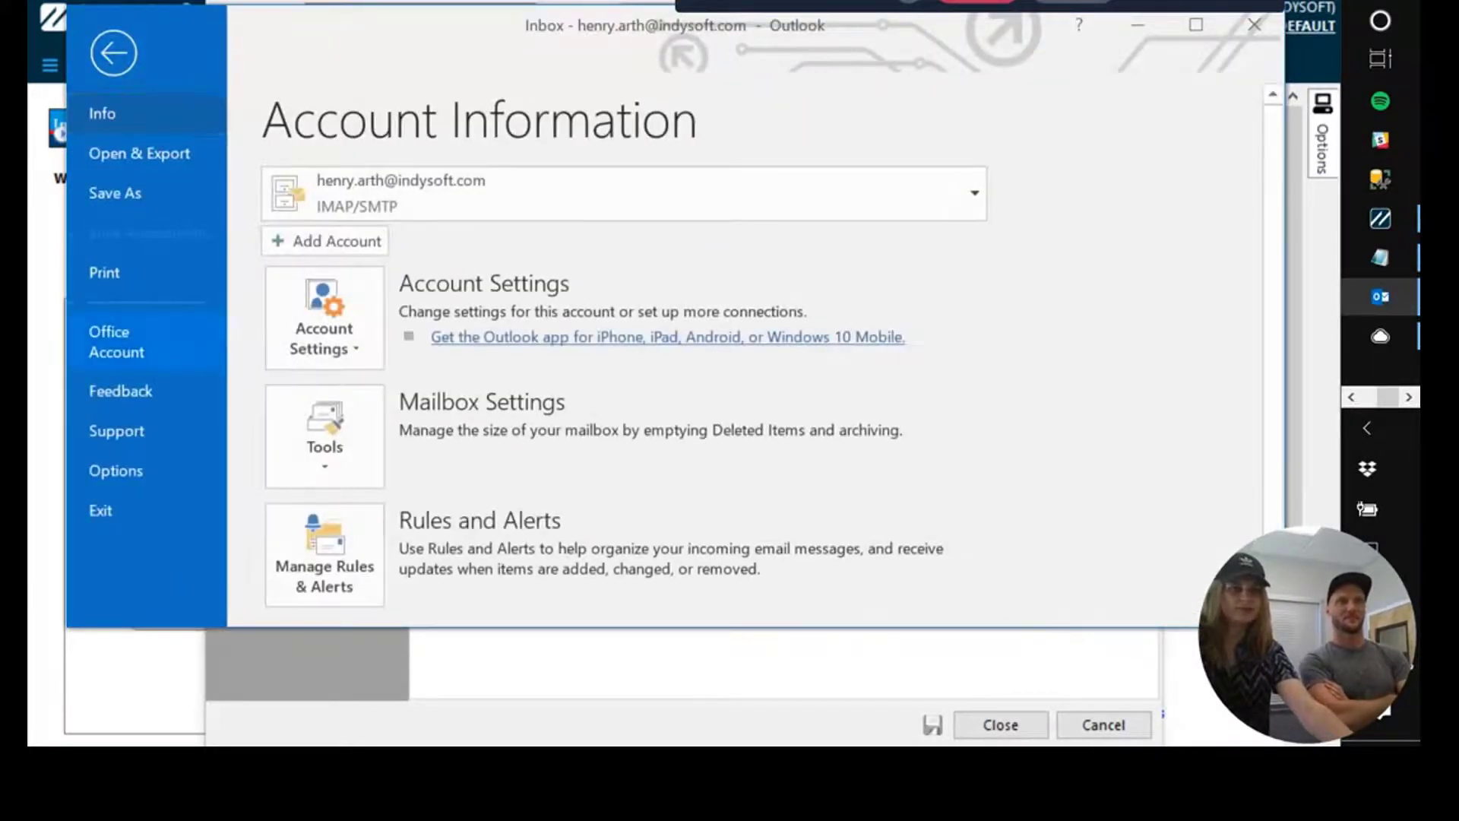
left_click(182, 346)
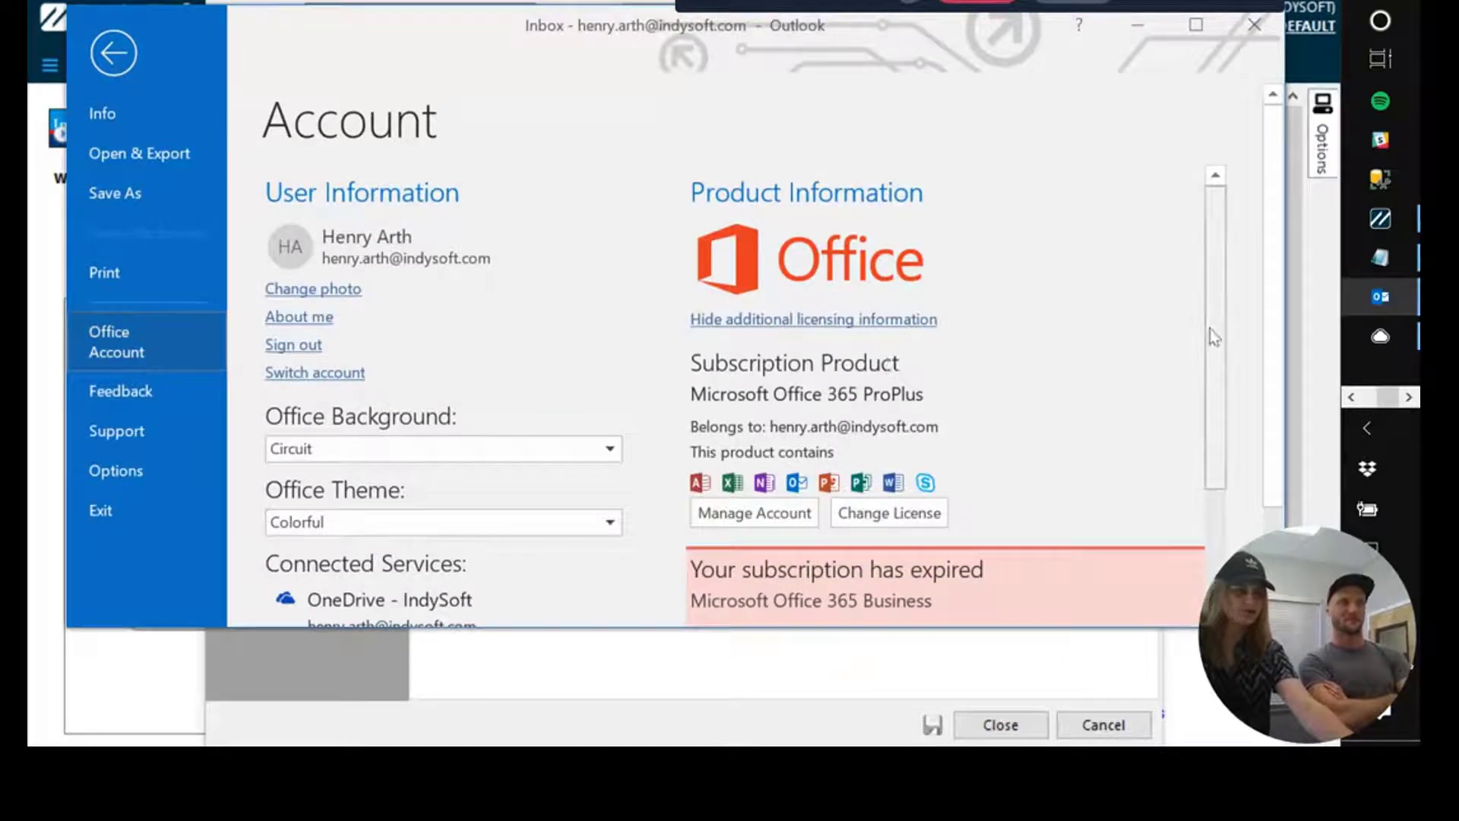
left_click_drag(1214, 337, 1169, 635)
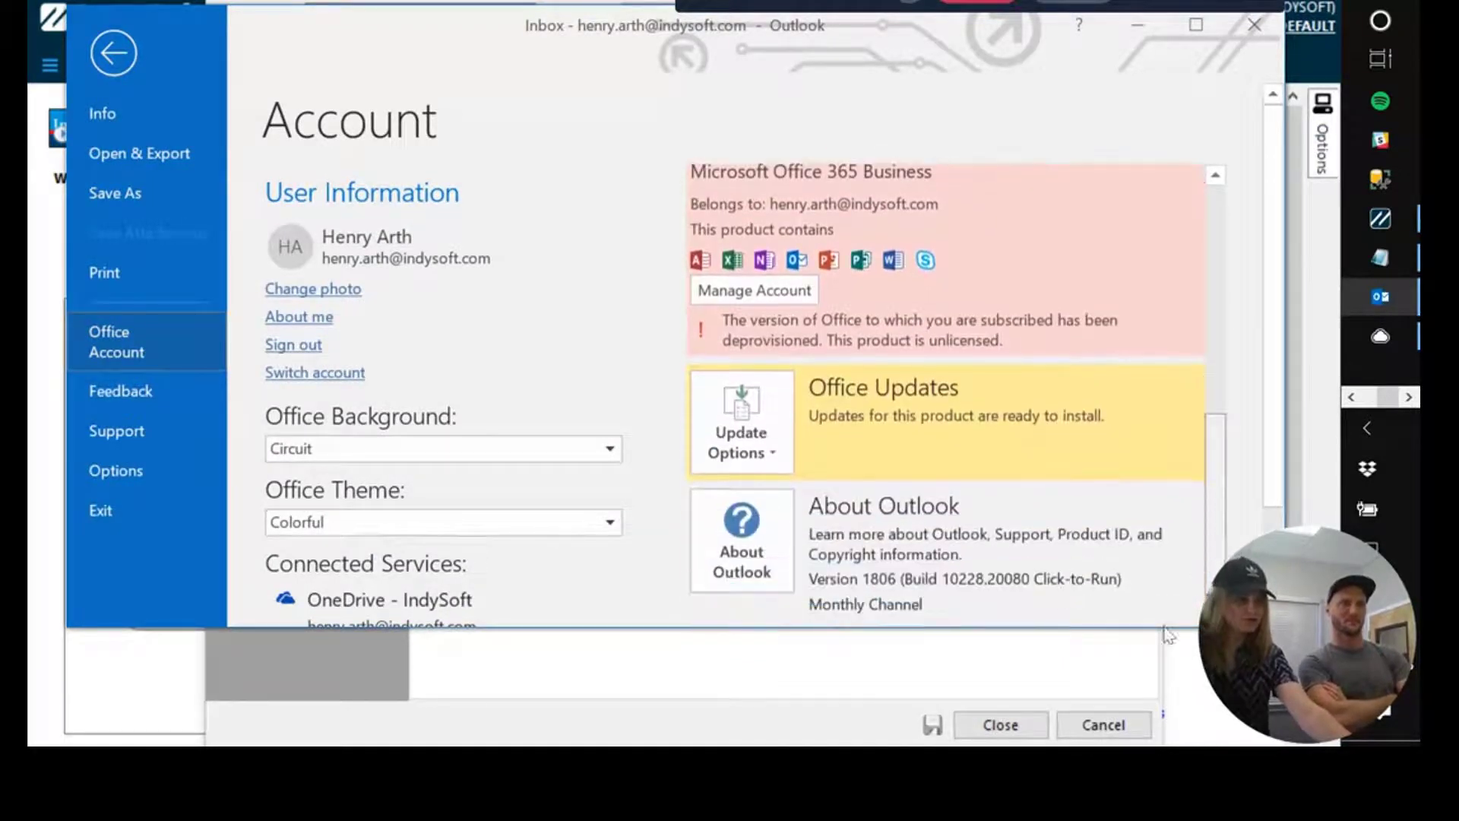
left_click(729, 547)
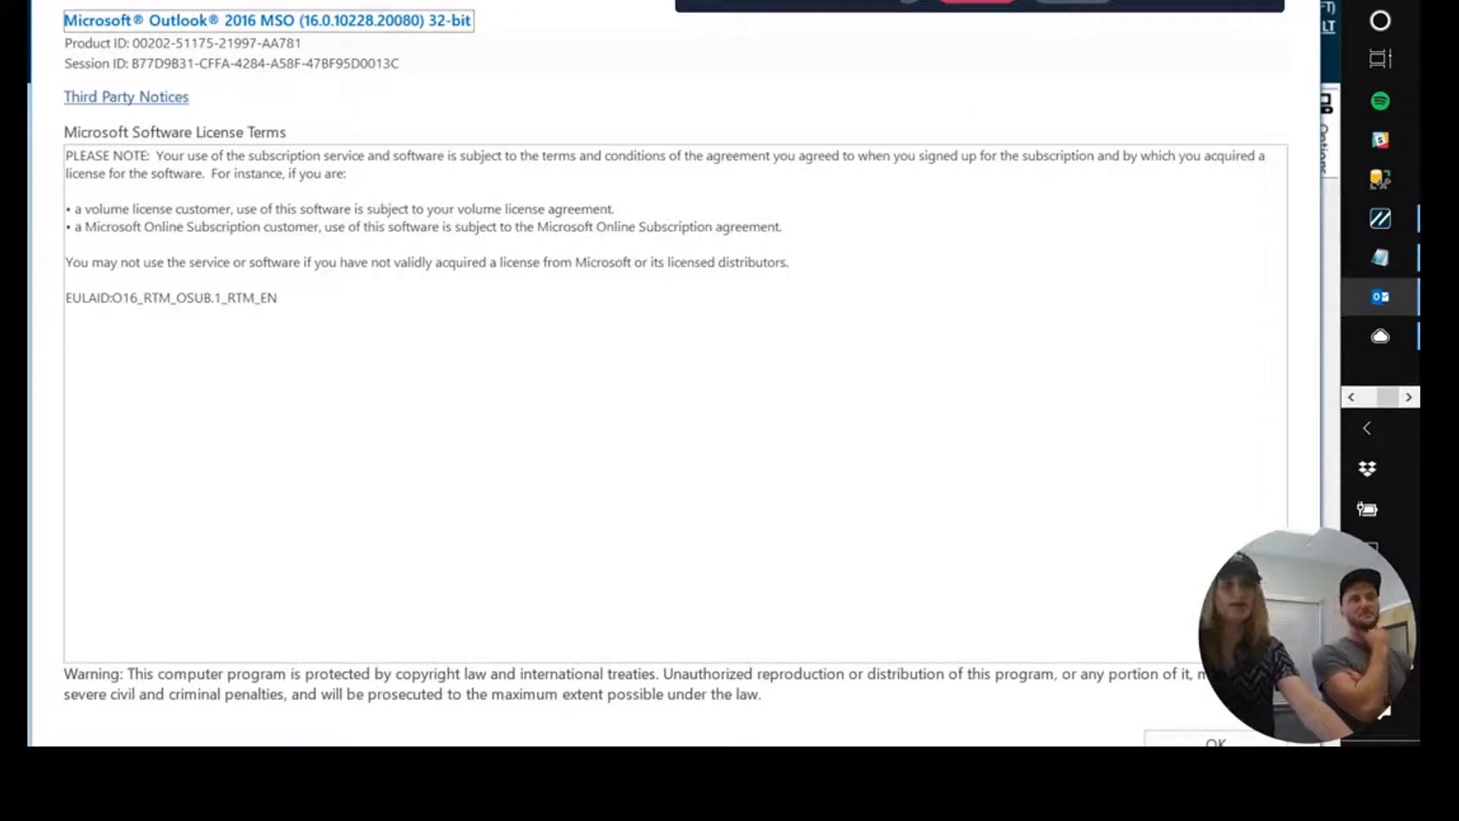
left_click_drag(466, 3, 423, 65)
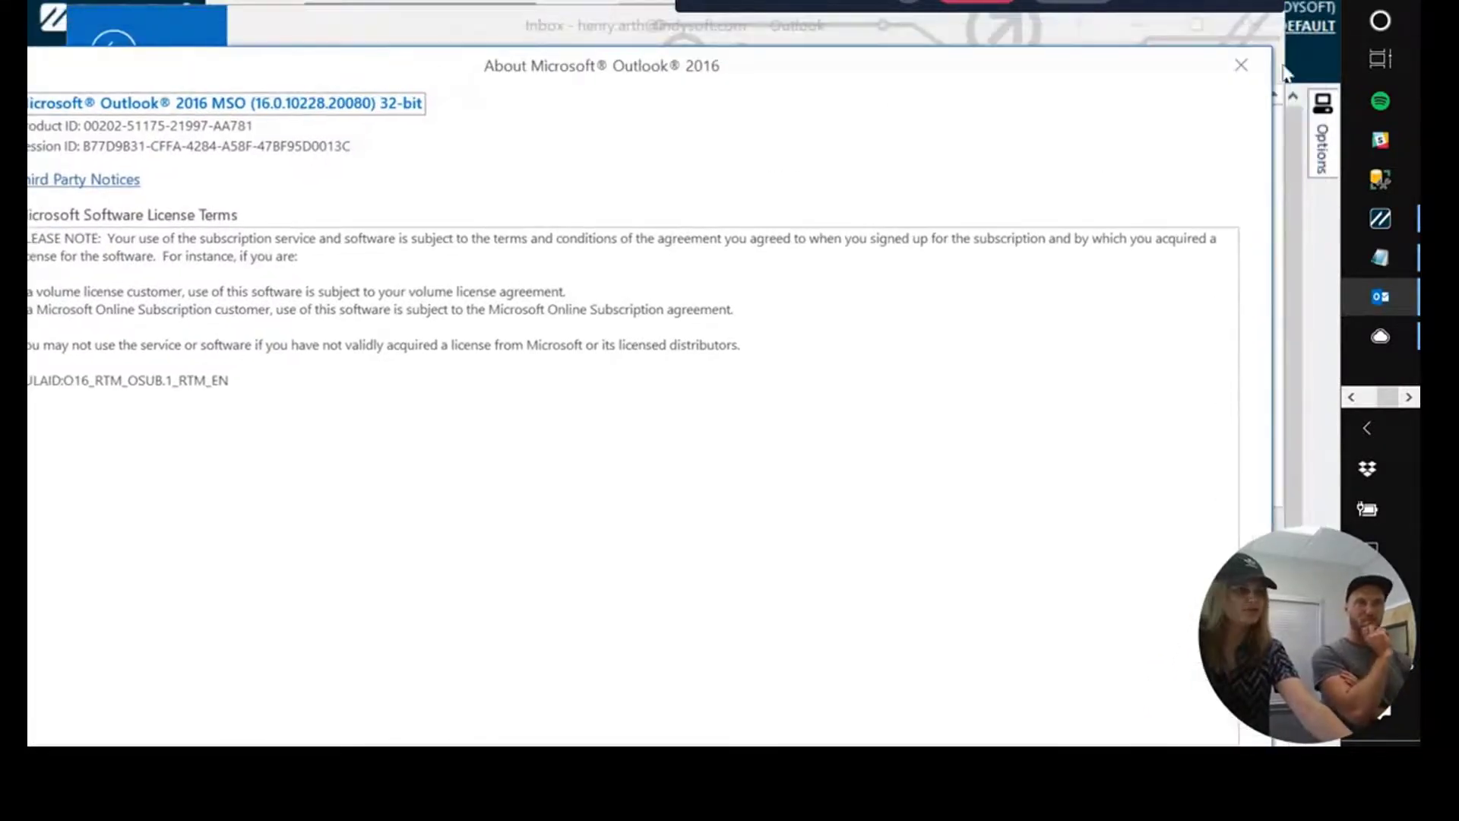
left_click(1241, 66)
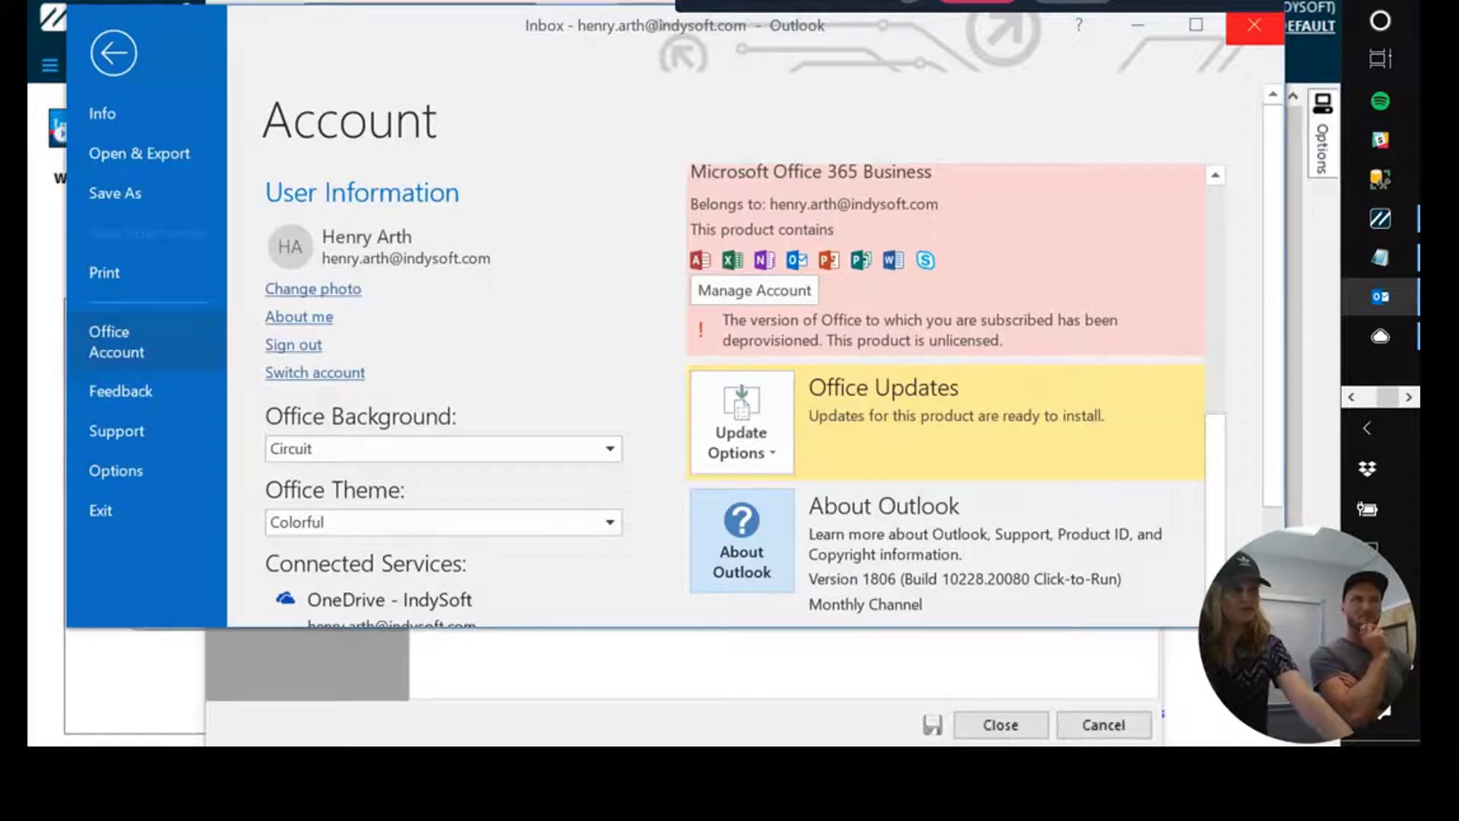
left_click(1139, 23)
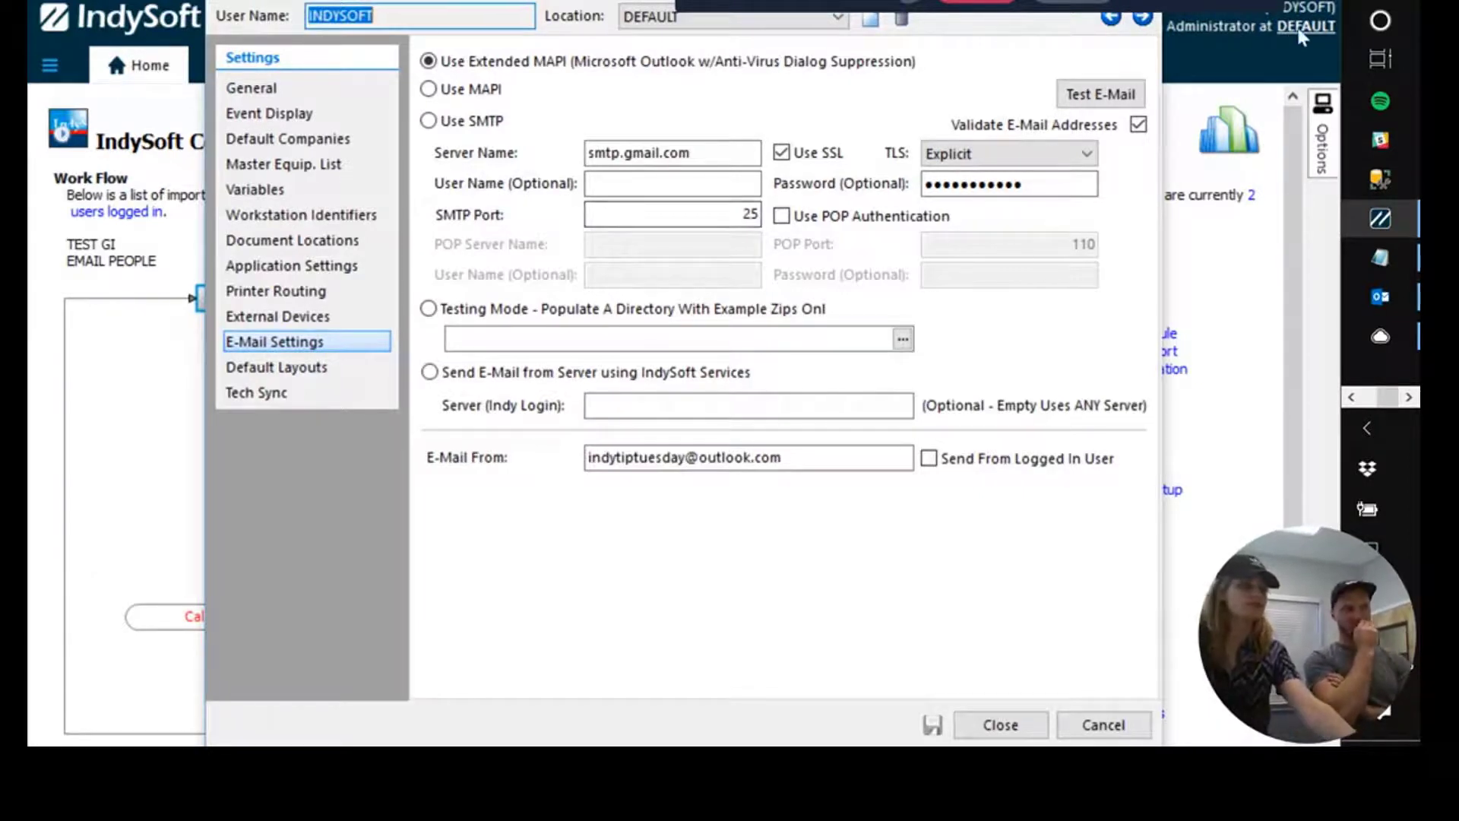
Search for cmd, launch Command Prompt as administrator, and move its window aside.
left_click(1382, 22)
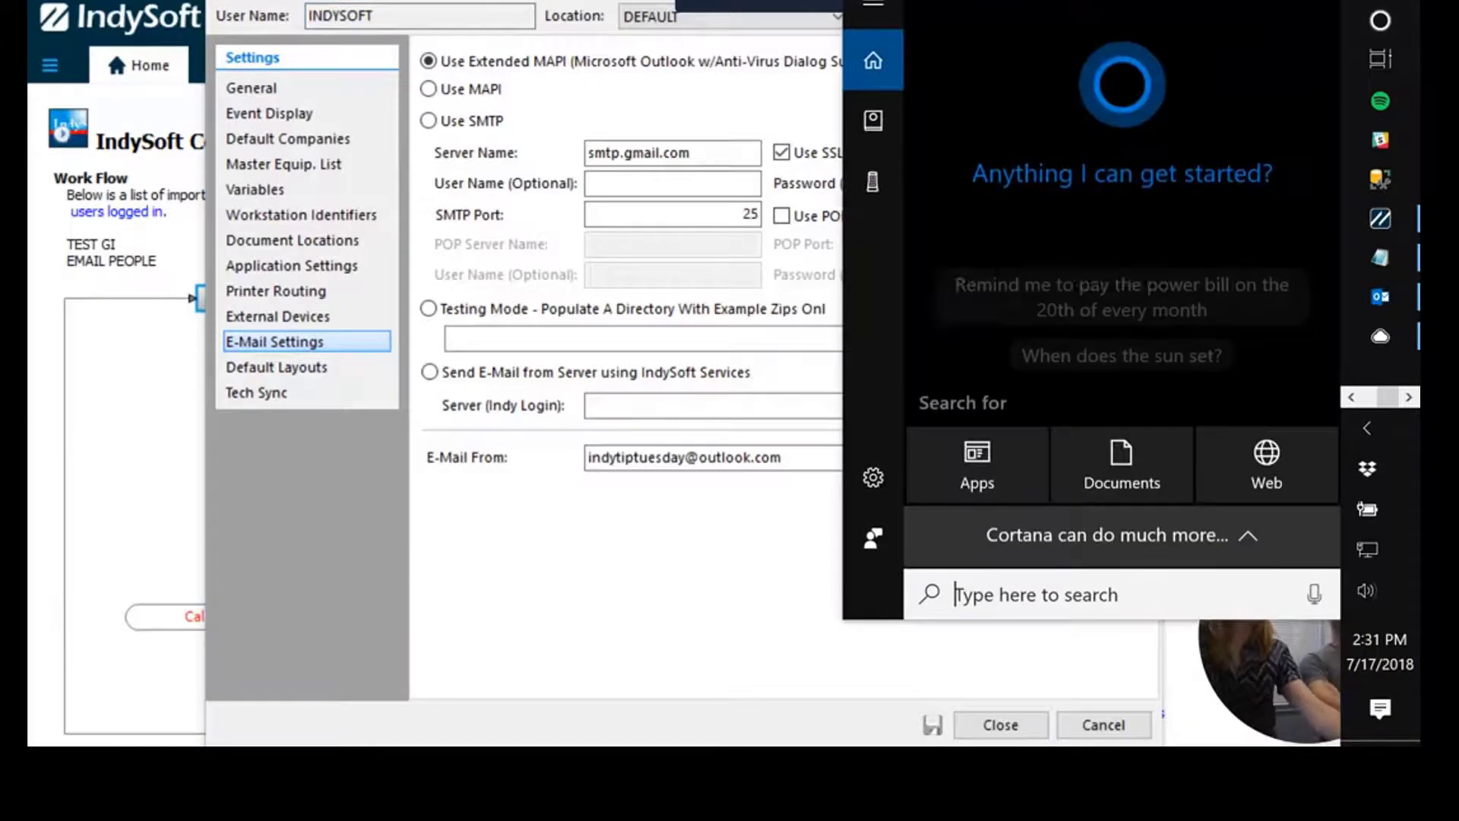
type("cmd")
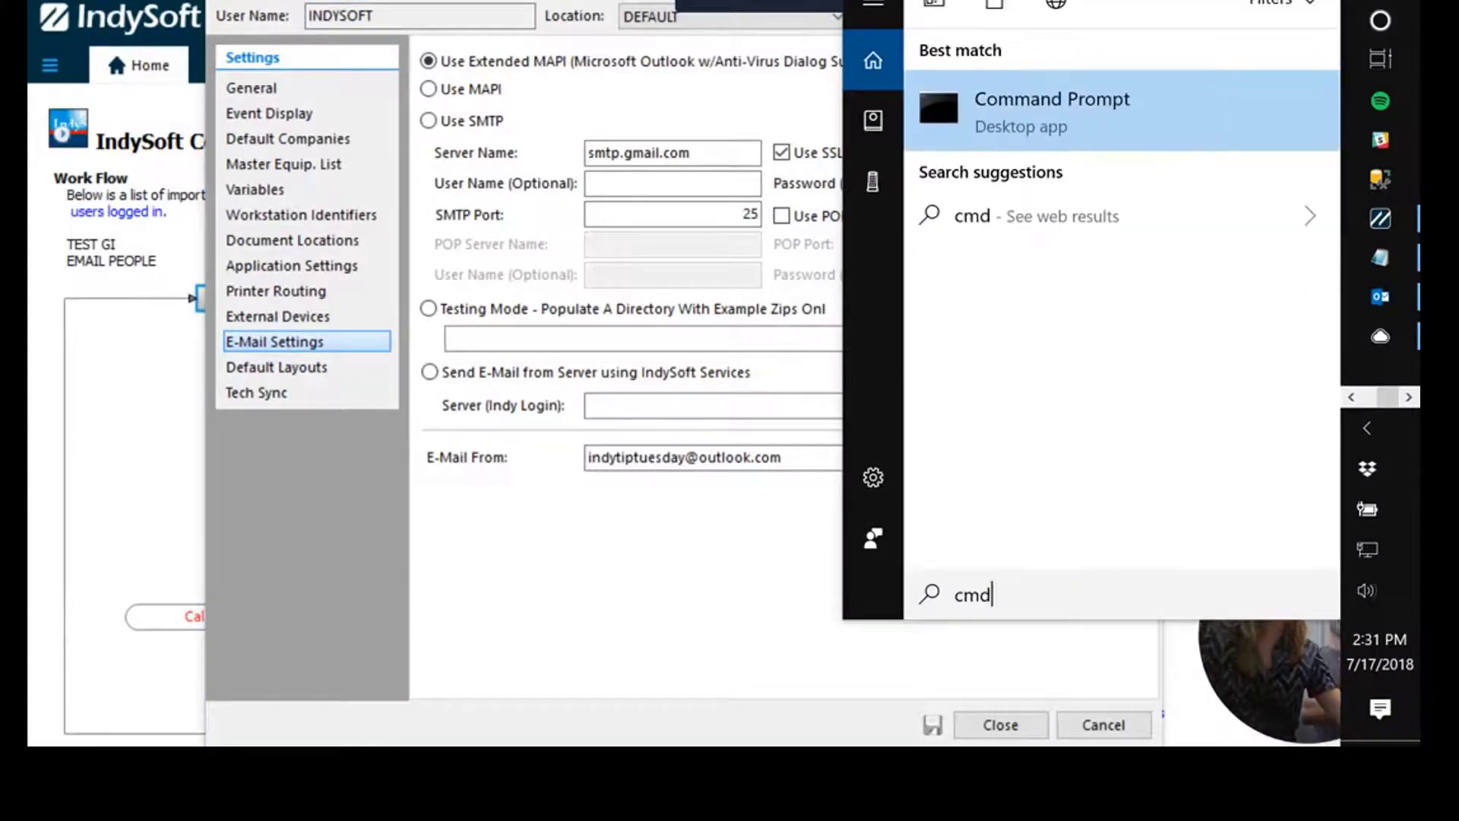
right_click(1222, 107)
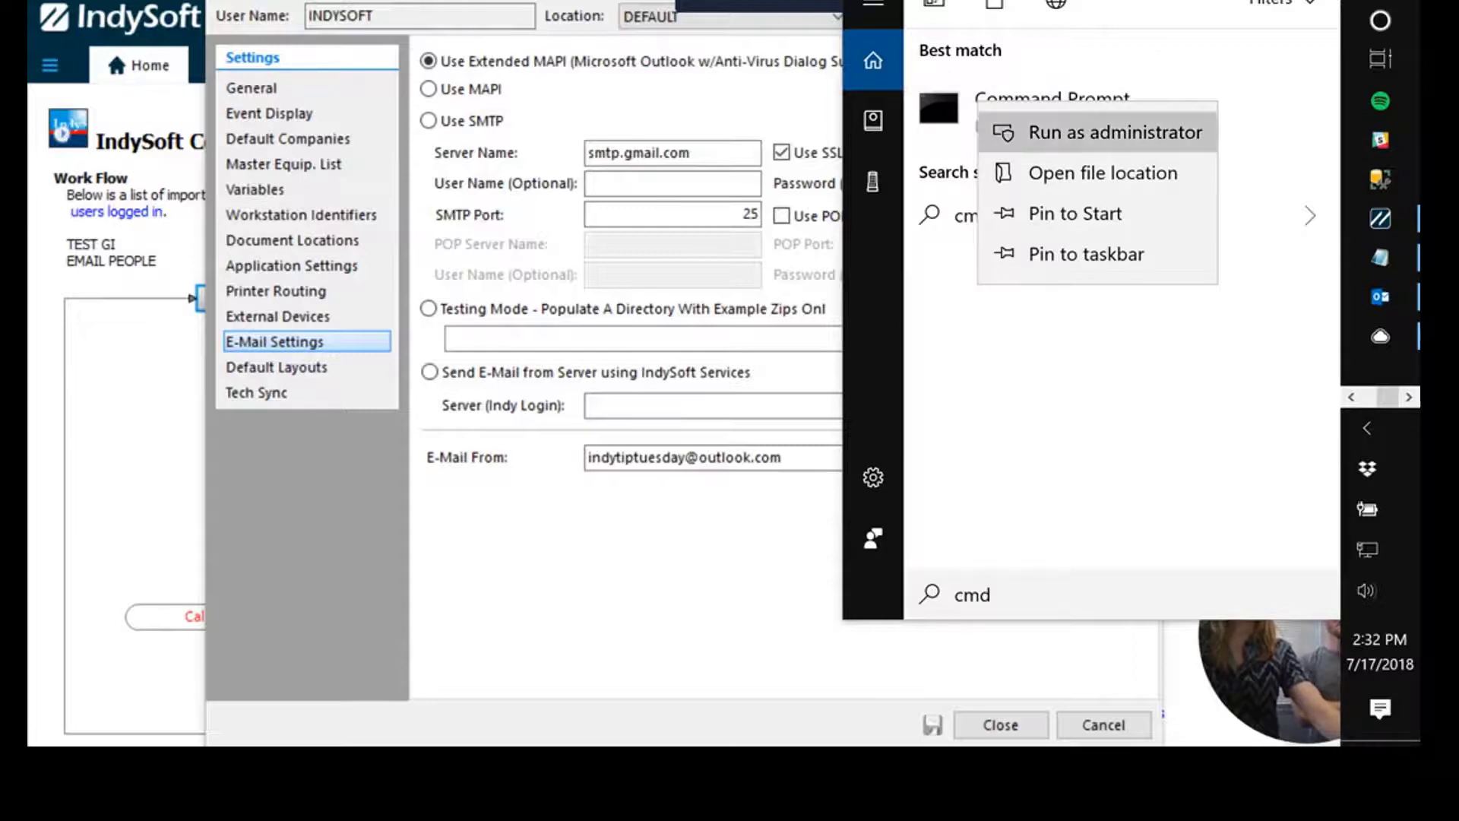
left_click(1116, 132)
left_click_drag(1043, 129, 980, 62)
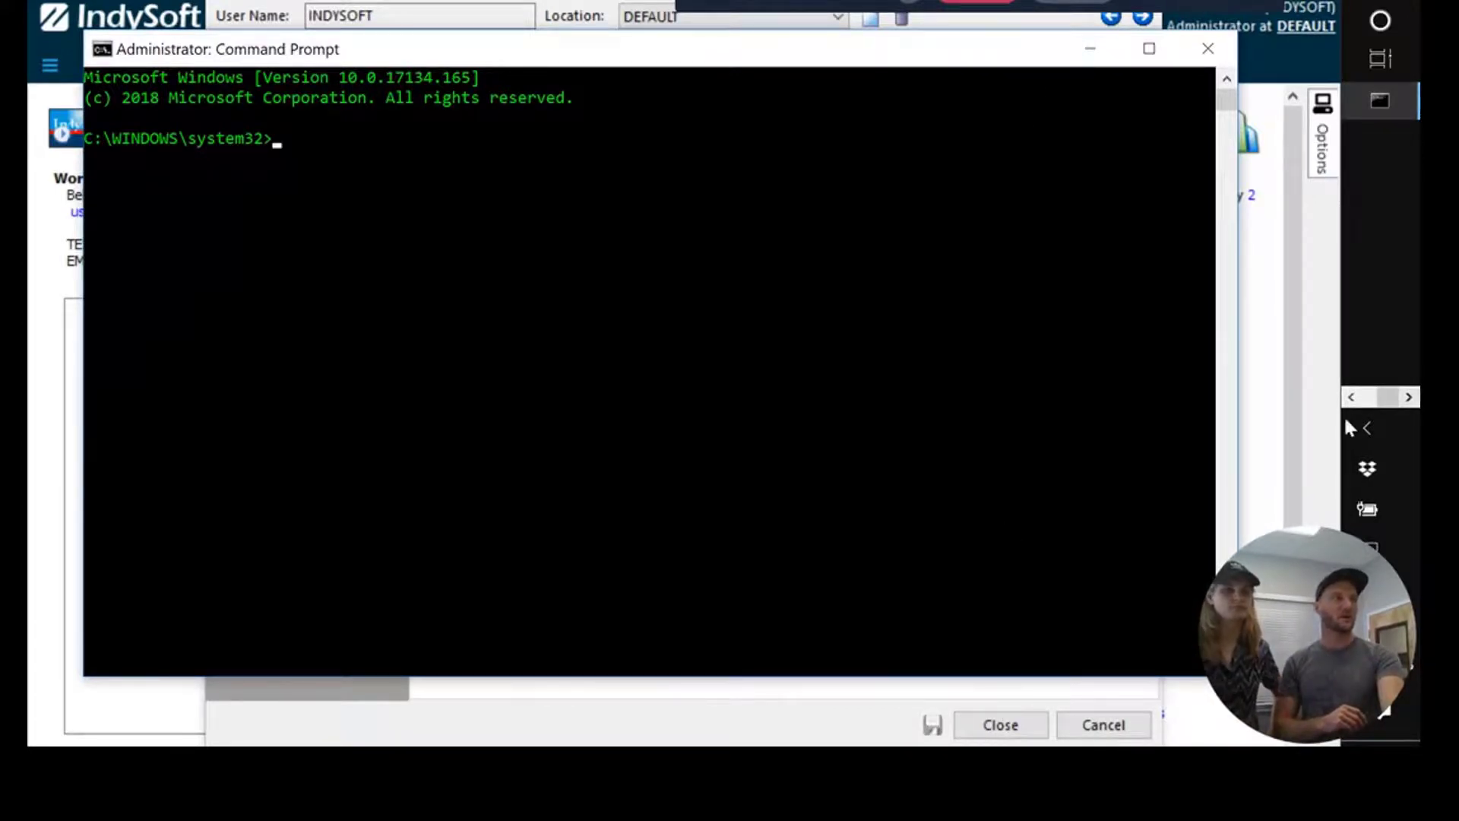
Bring up Notepad's regserver commands and select the RwEasyMAPI32.exe /regserver line.
key("alt+Tab")
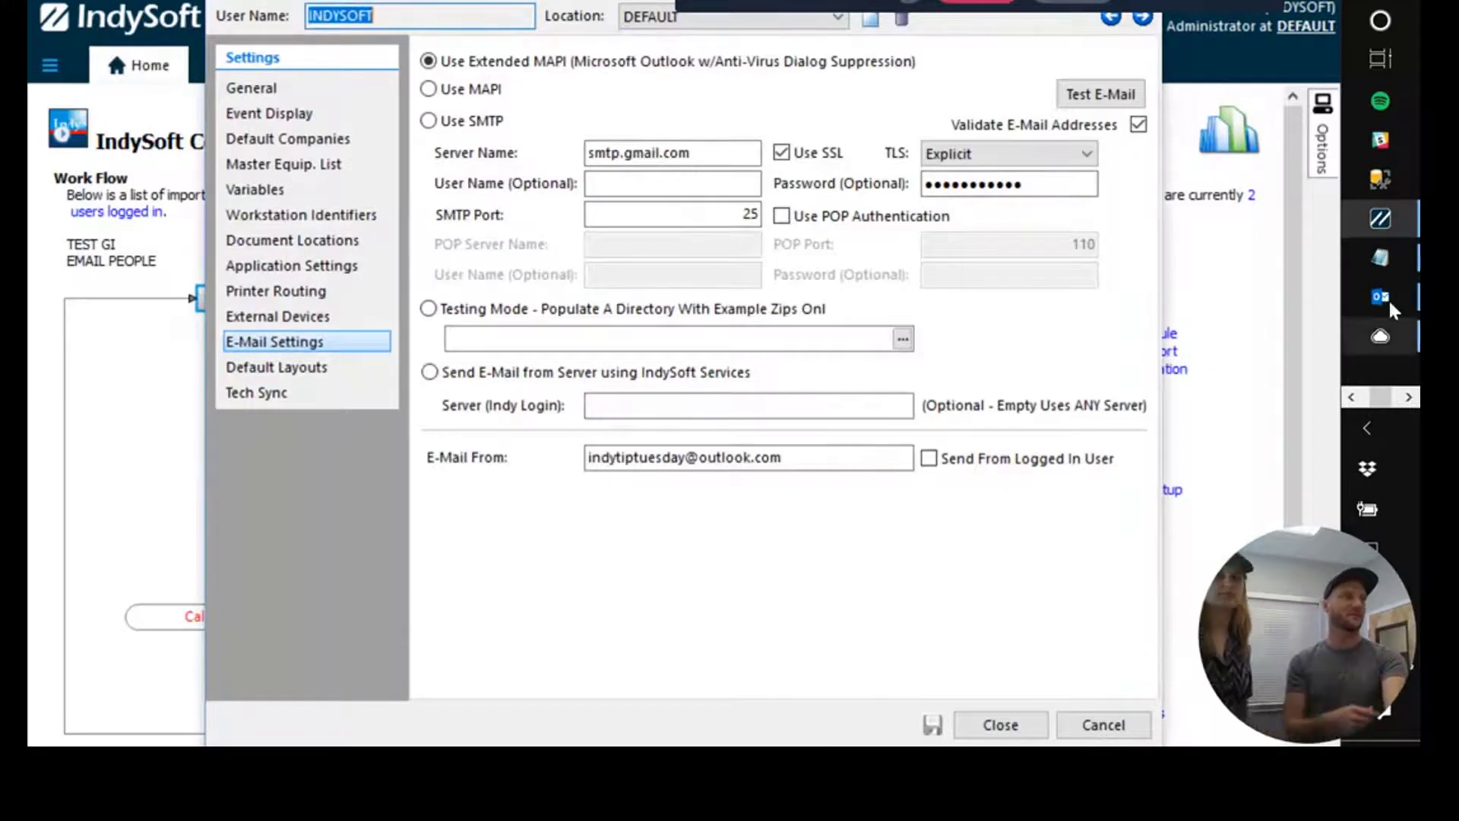
mouse_move(1377, 299)
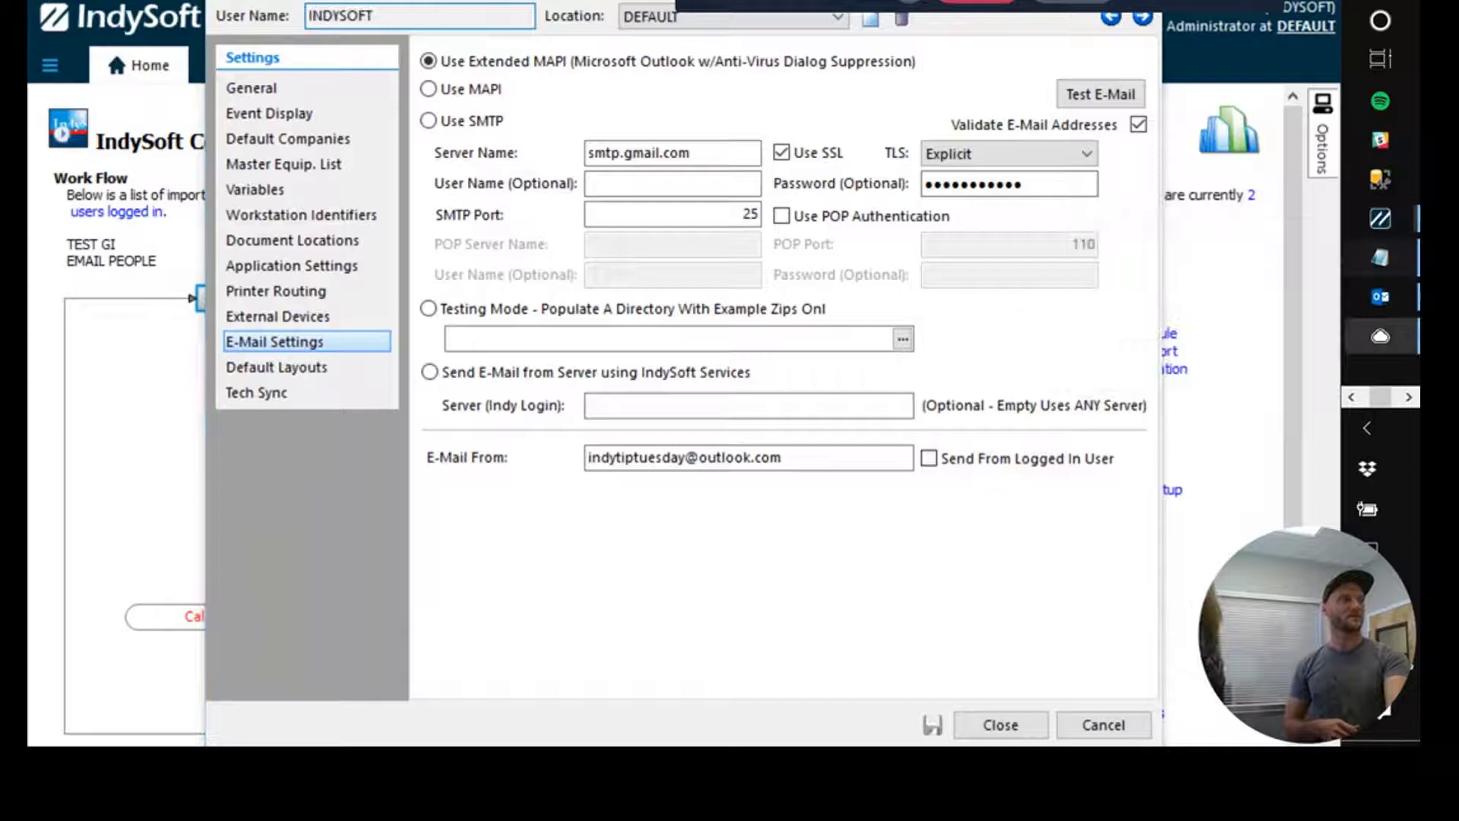
left_click(1380, 258)
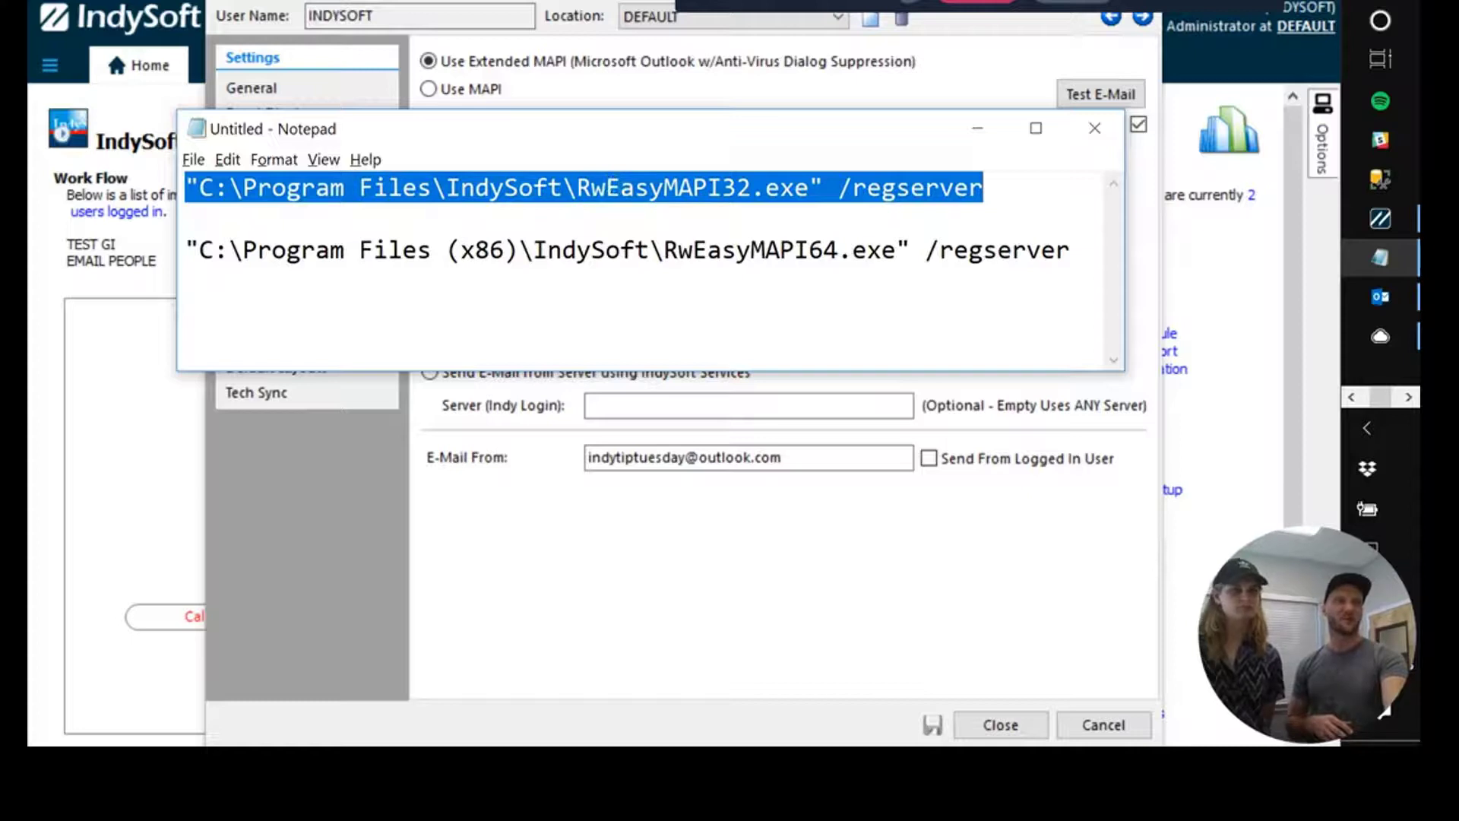
left_click_drag(1070, 250, 185, 250)
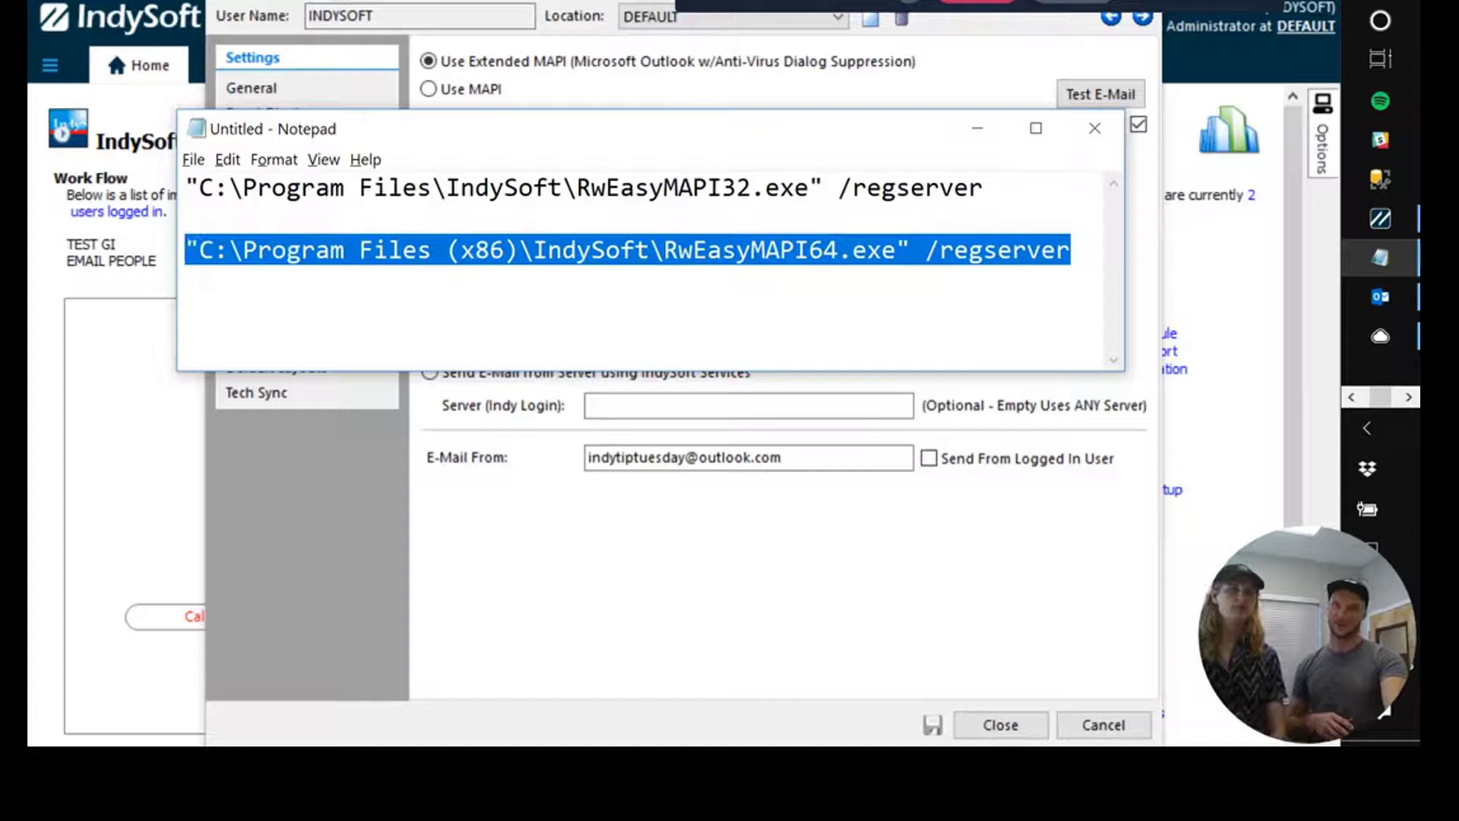
left_click_drag(983, 188, 185, 188)
key("ctrl+c")
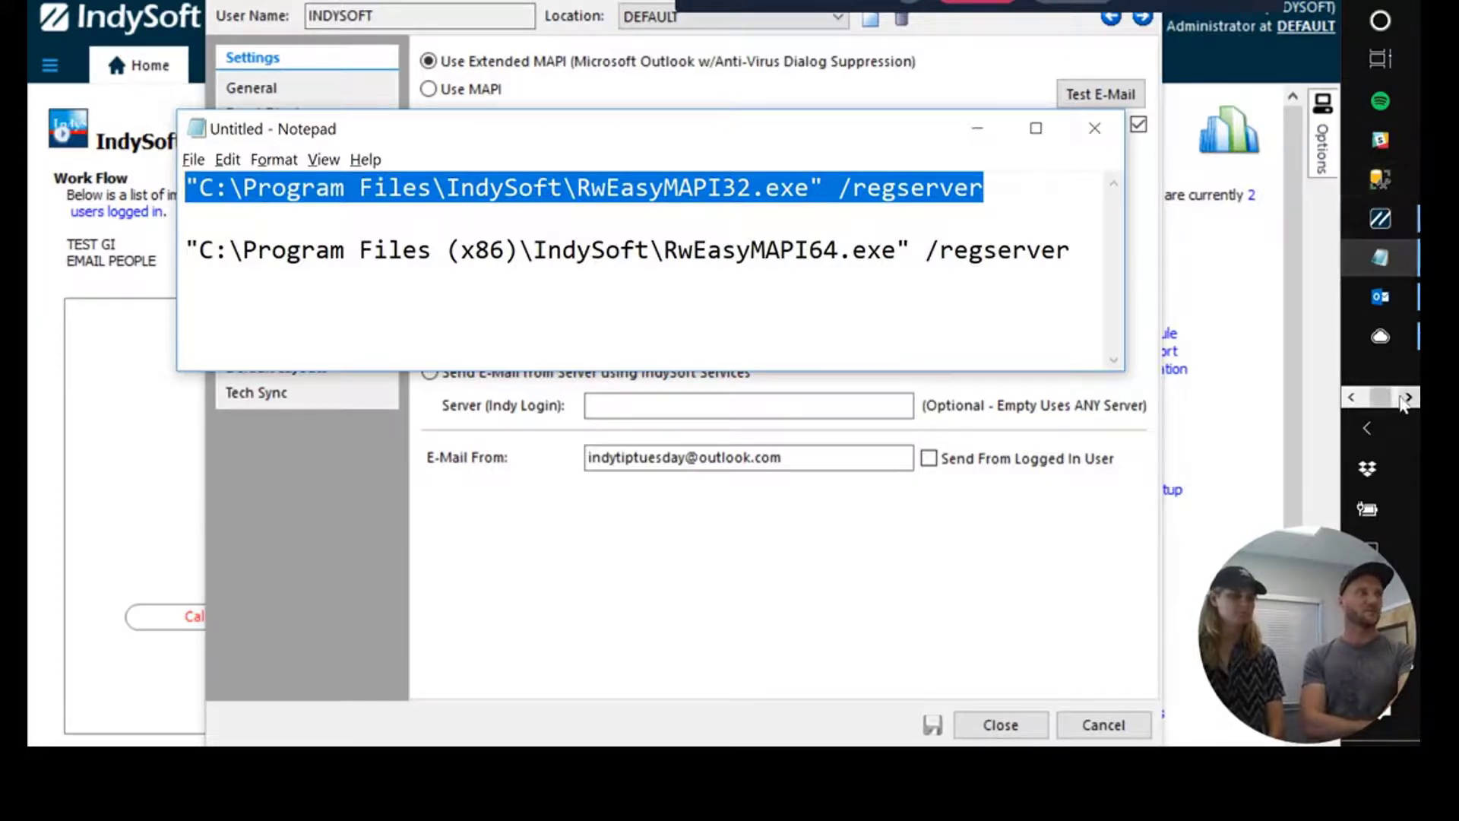
Paste and run the RwEasyMAPI32.exe /regserver command in the admin Command Prompt, then minimise it.
left_click(1407, 396)
left_click(1365, 98)
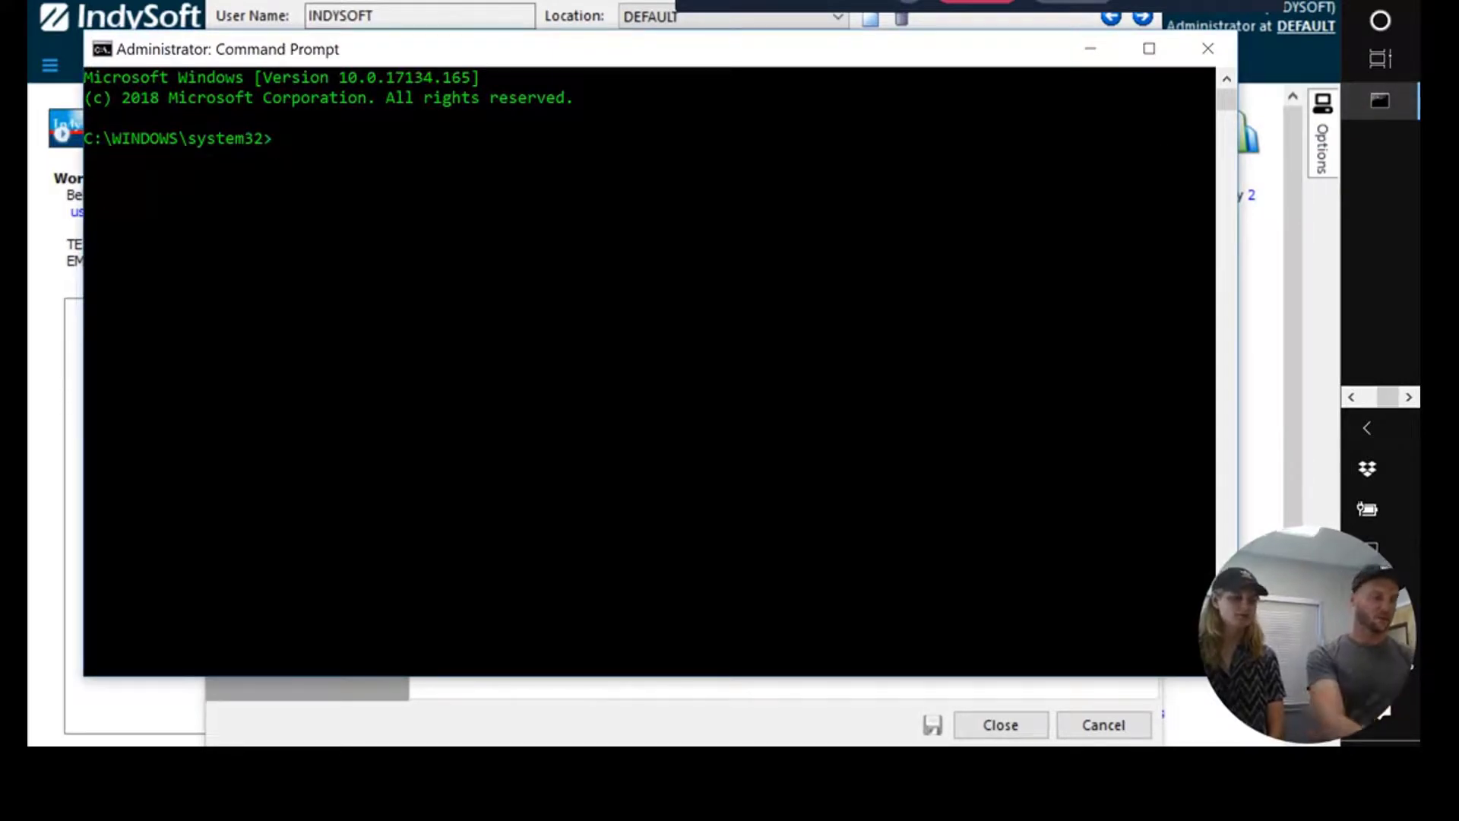
key("ctrl+v")
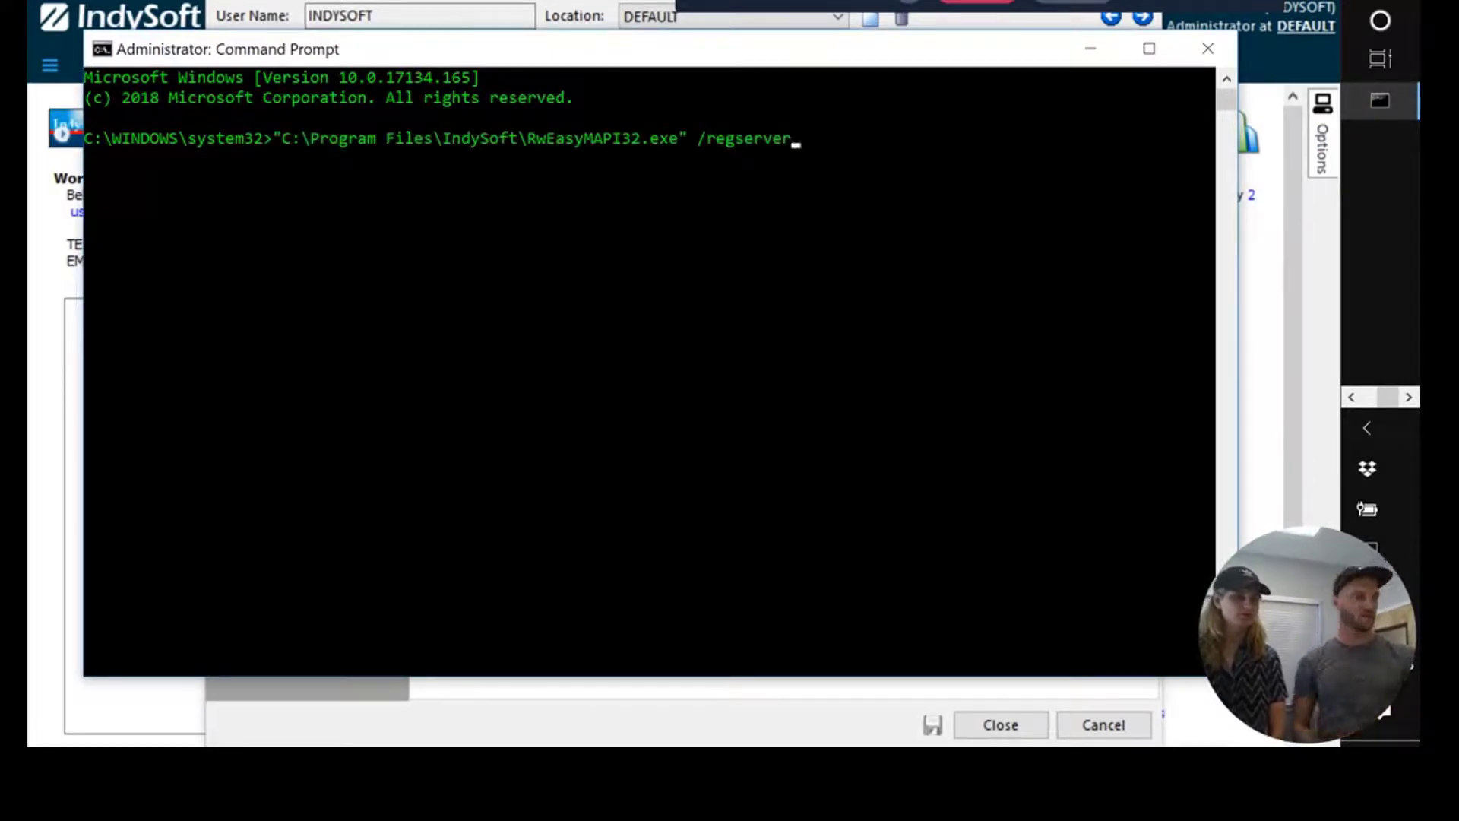
key("Return")
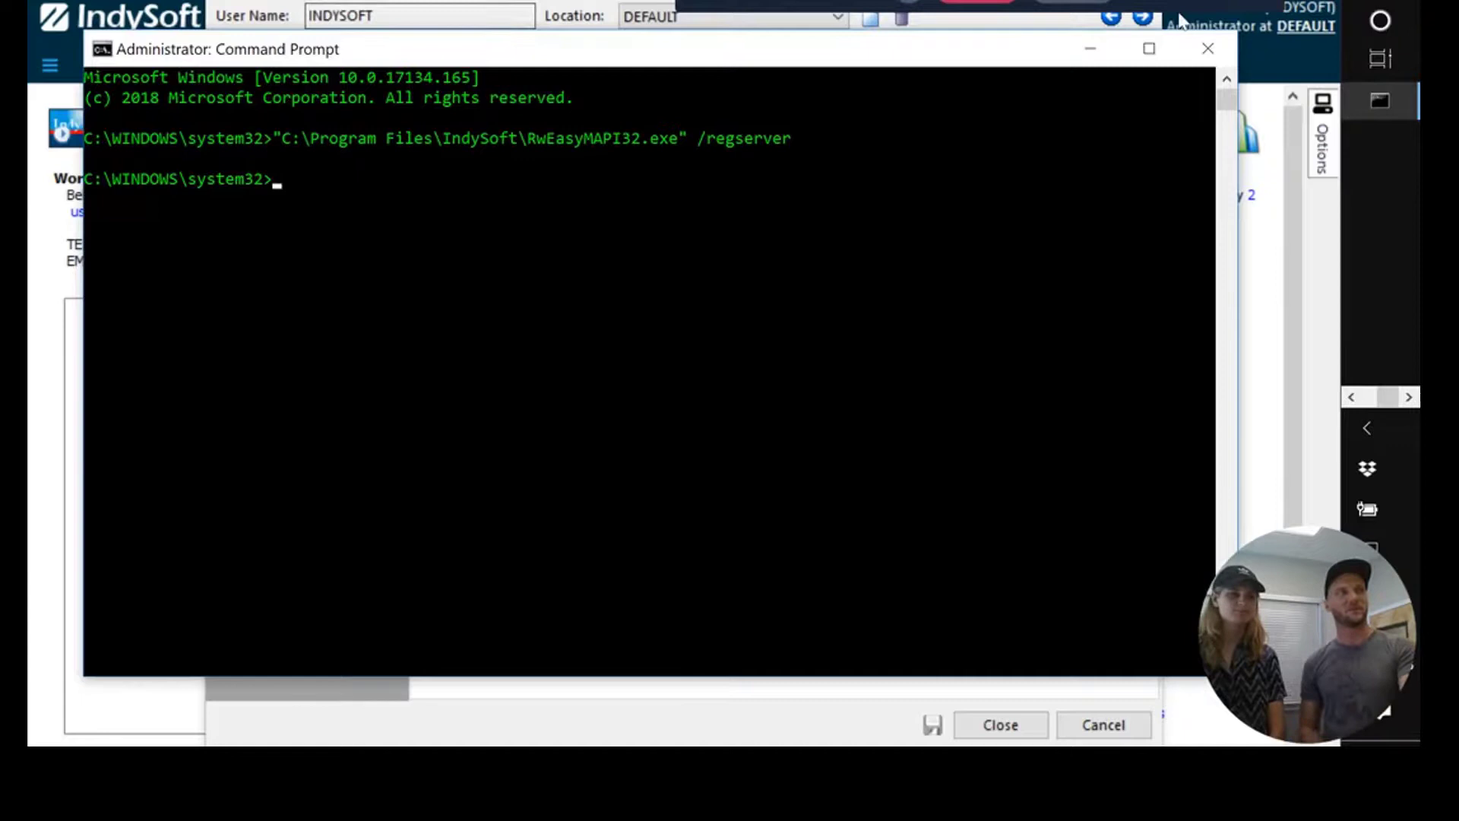
left_click(1092, 48)
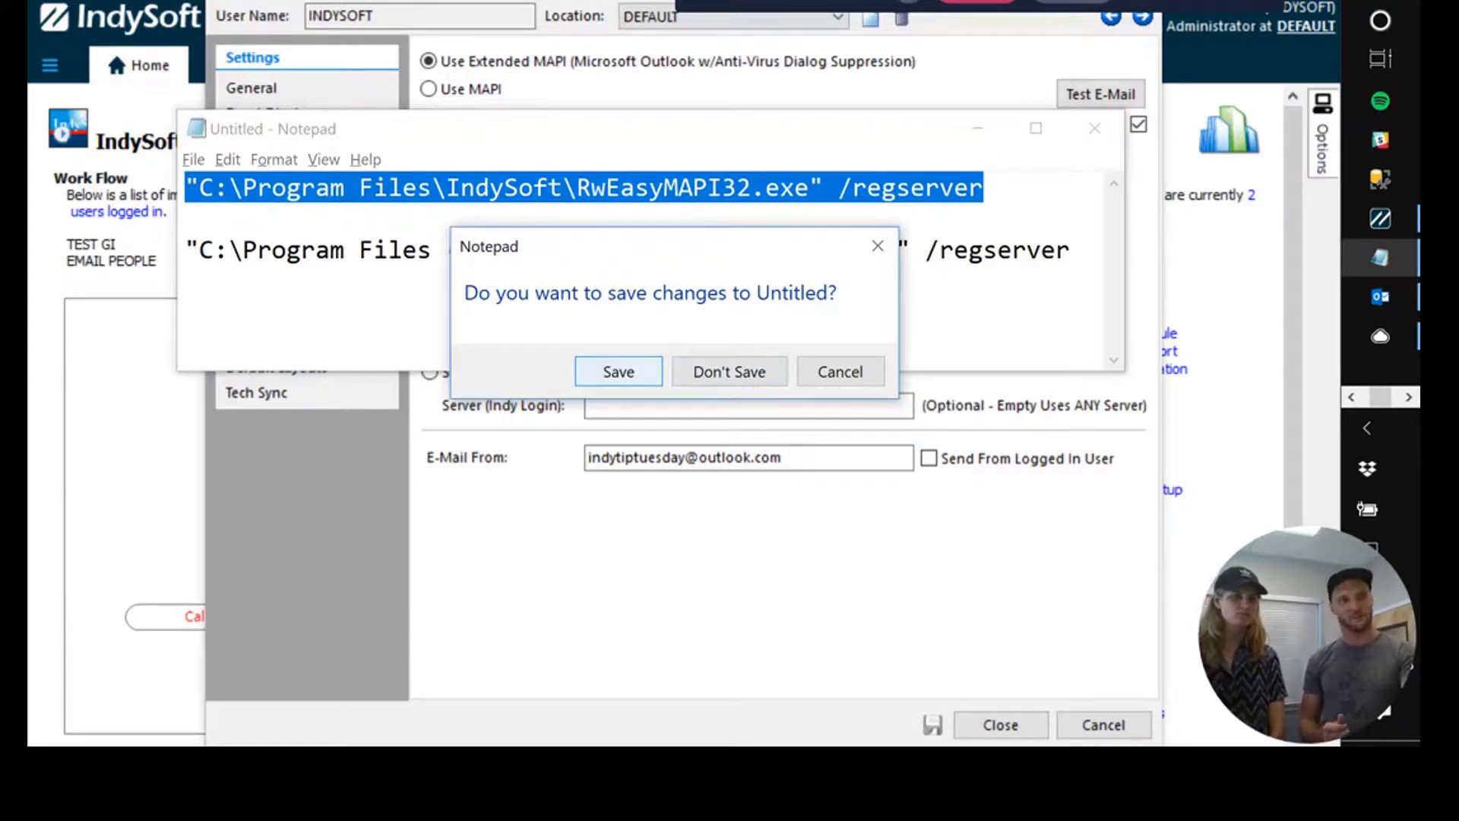
Close Notepad without saving the commands and reveal the IndySoft e-mail settings.
left_click(639, 372)
left_click(942, 30)
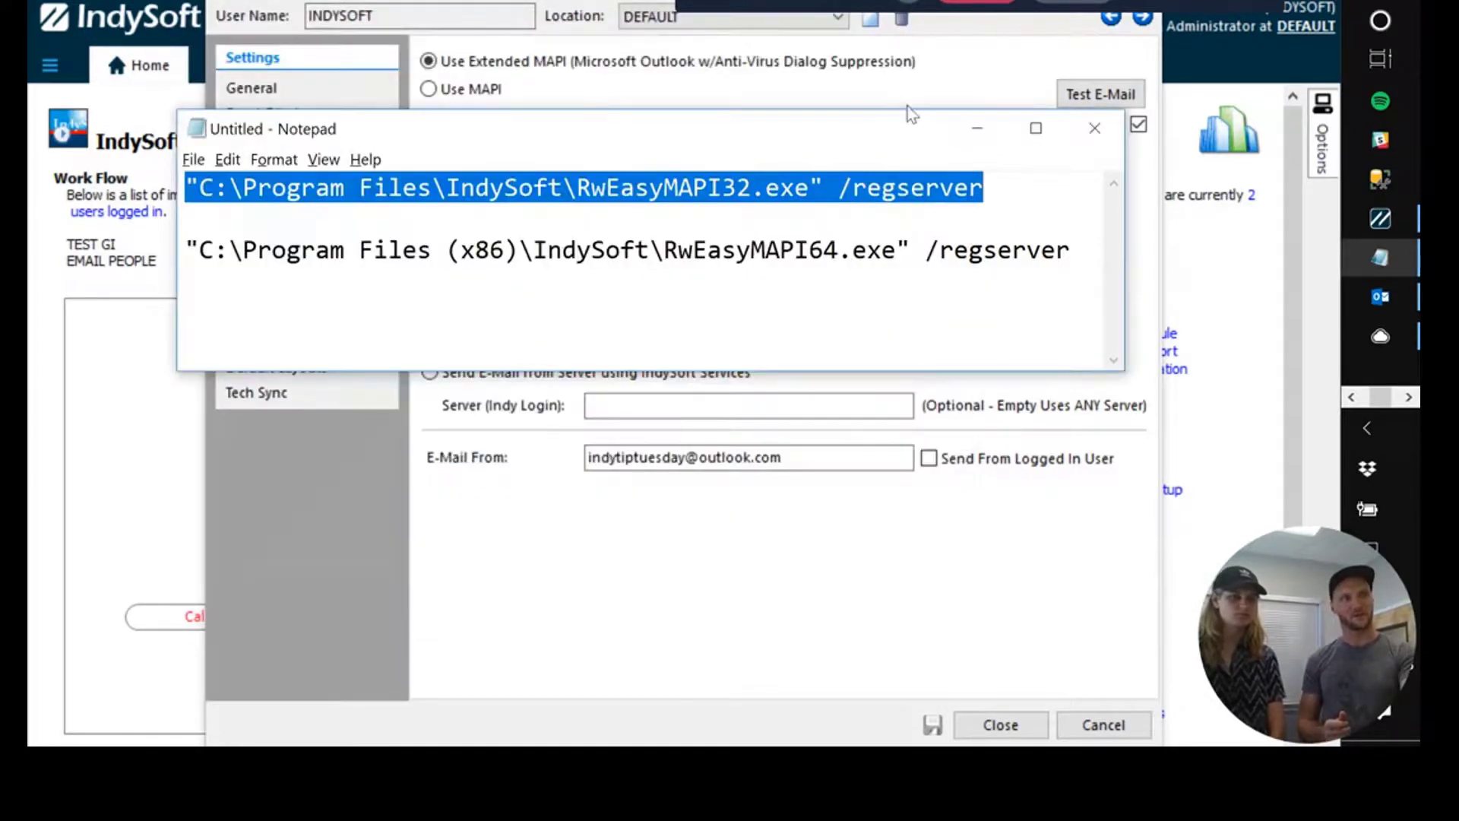
left_click(977, 128)
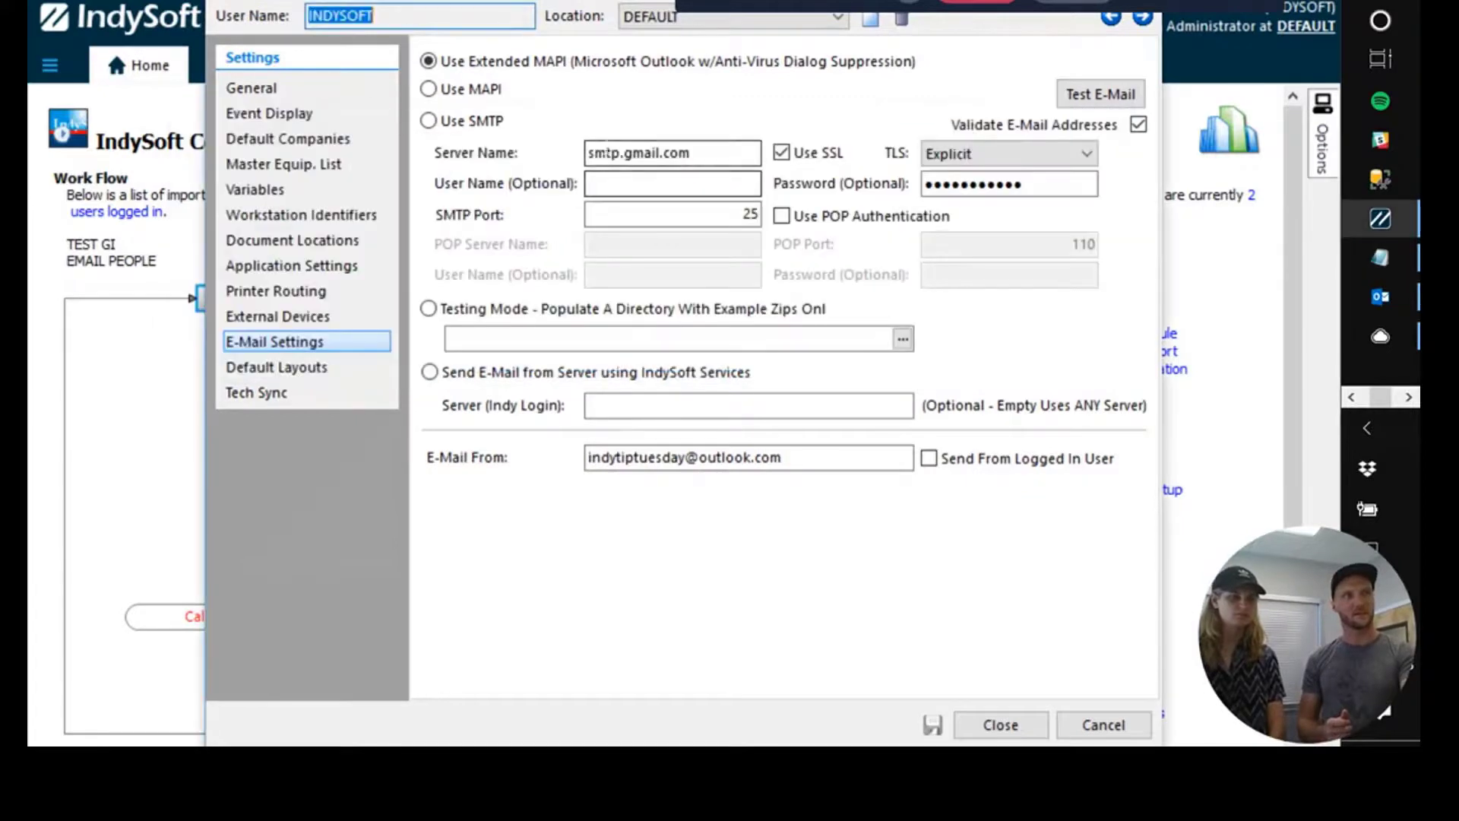
Send a test e-mail to the staff address again, now reporting the send was attempted.
left_click(1099, 96)
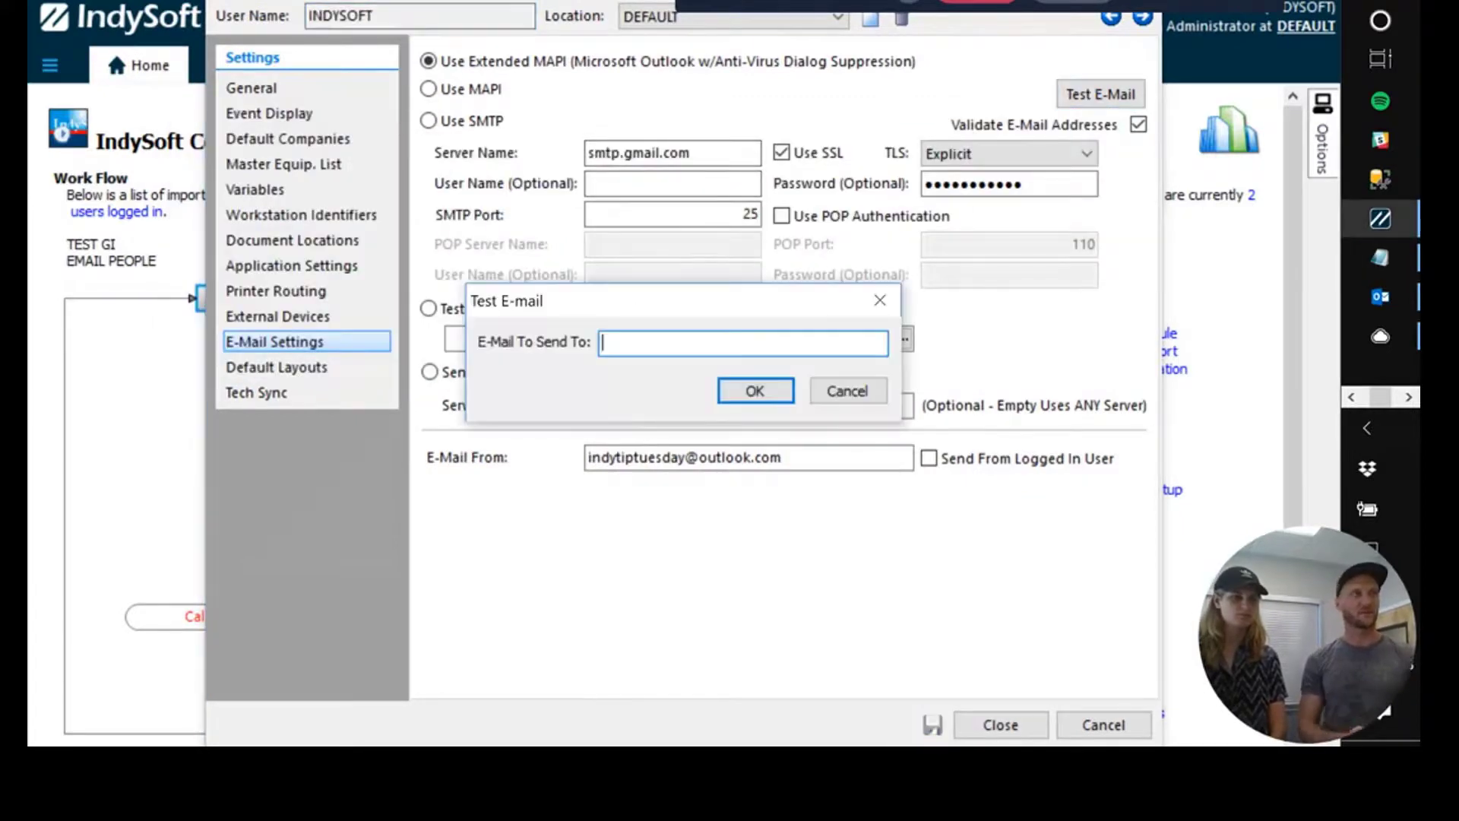
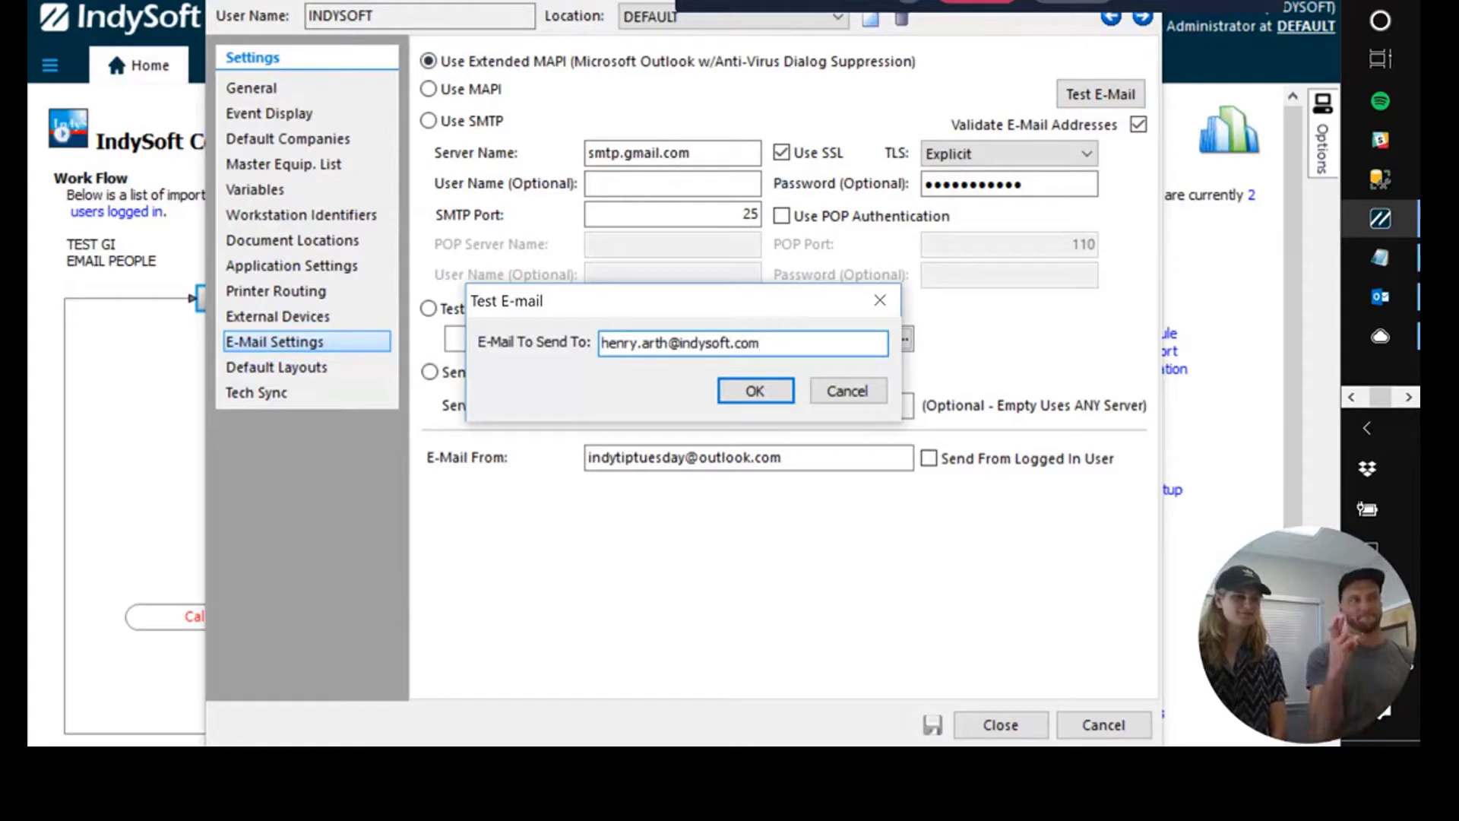
key("Return")
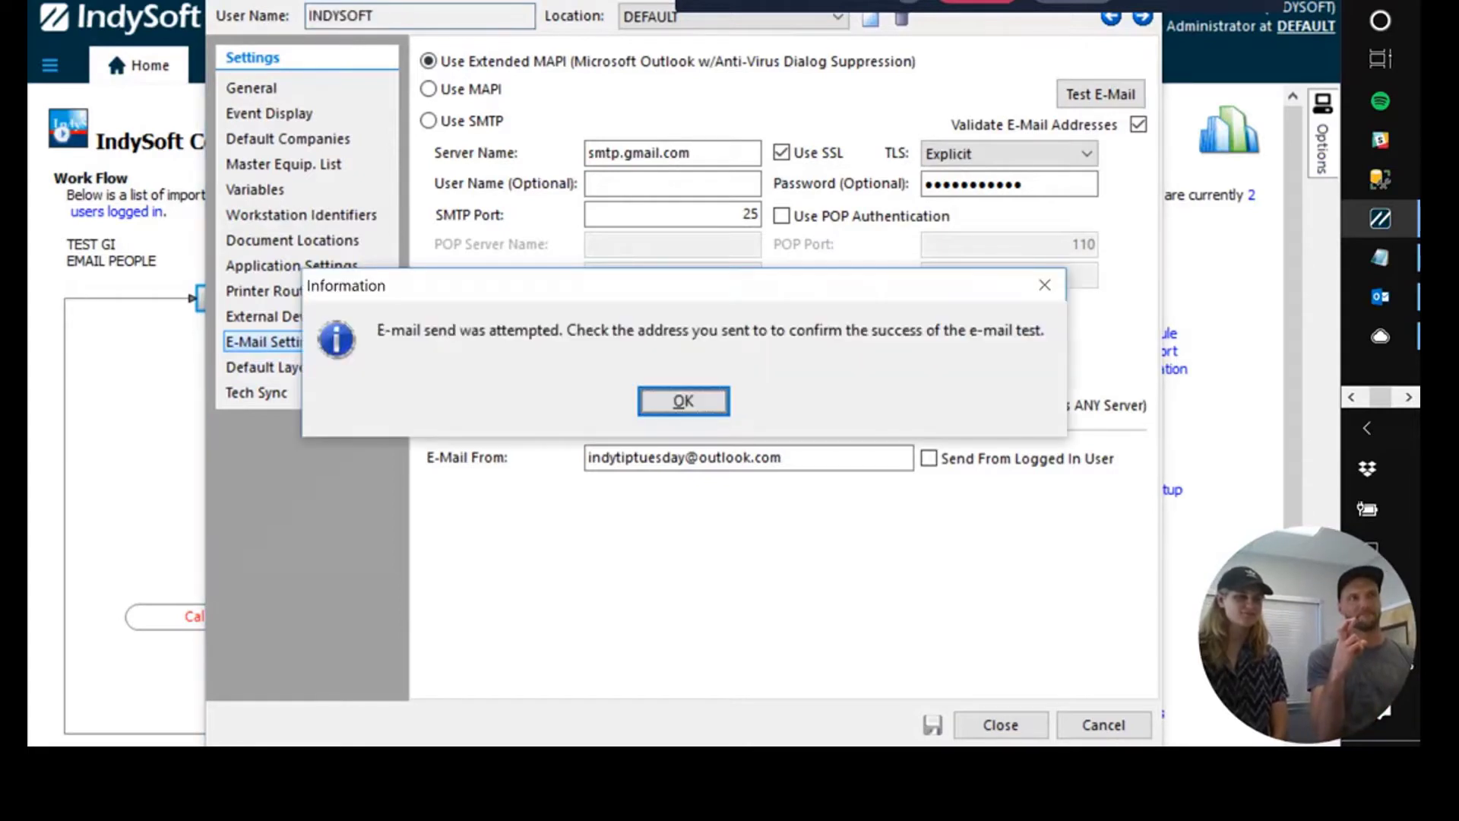